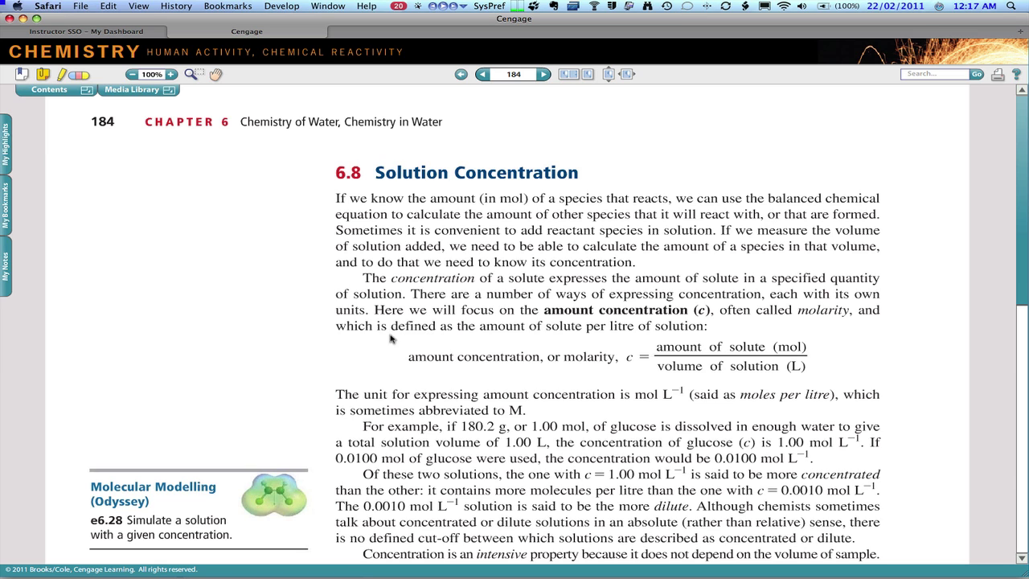
- Open the e6.28 Molecular Modelling activity and enlarge its popup window to launch Odyssey
left_click(208, 492)
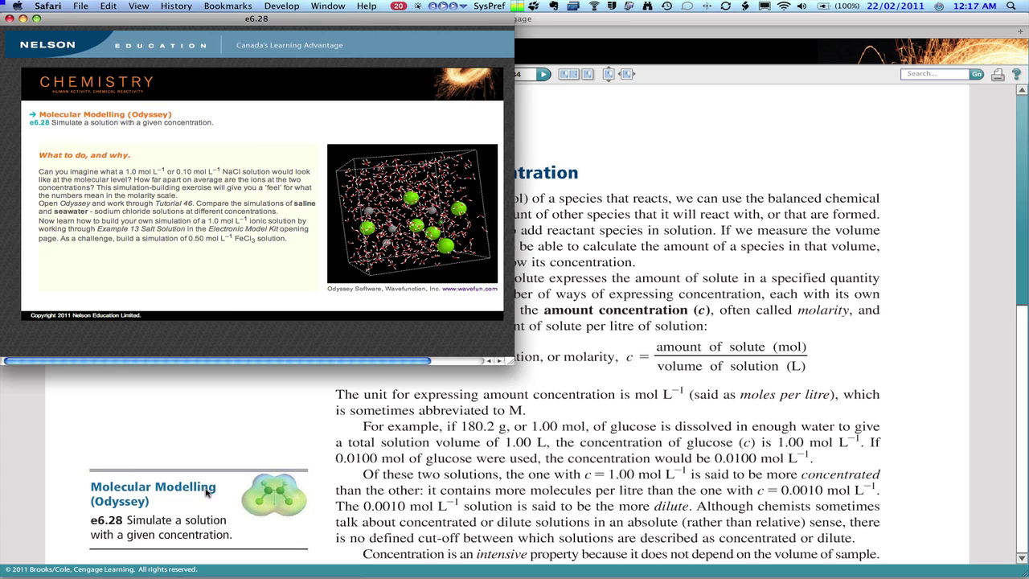
left_click_drag(512, 362, 937, 554)
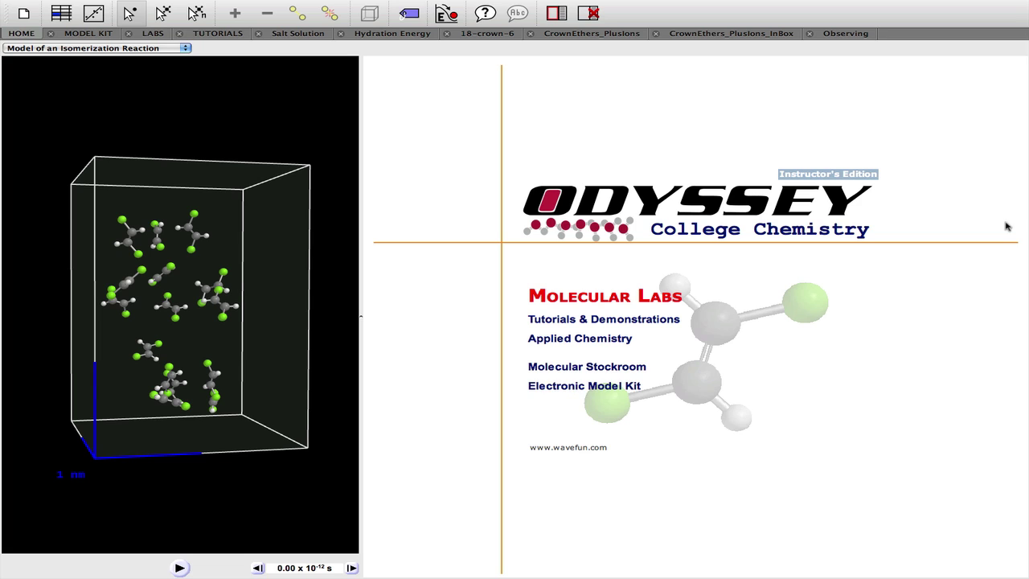
- Open the Electronic Model Kit and load the 13 Salt Solution build example
left_click(626, 390)
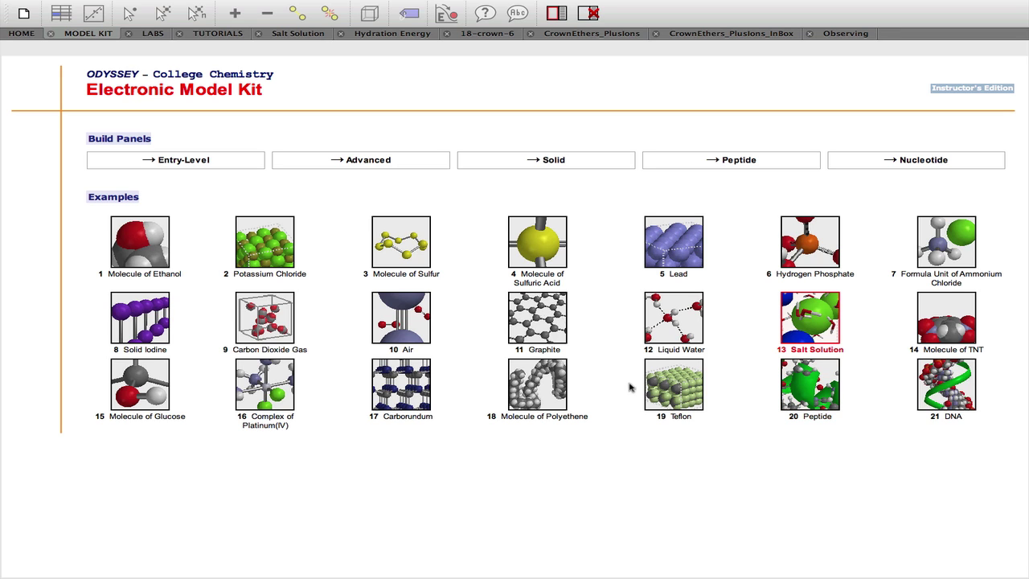
left_click(808, 327)
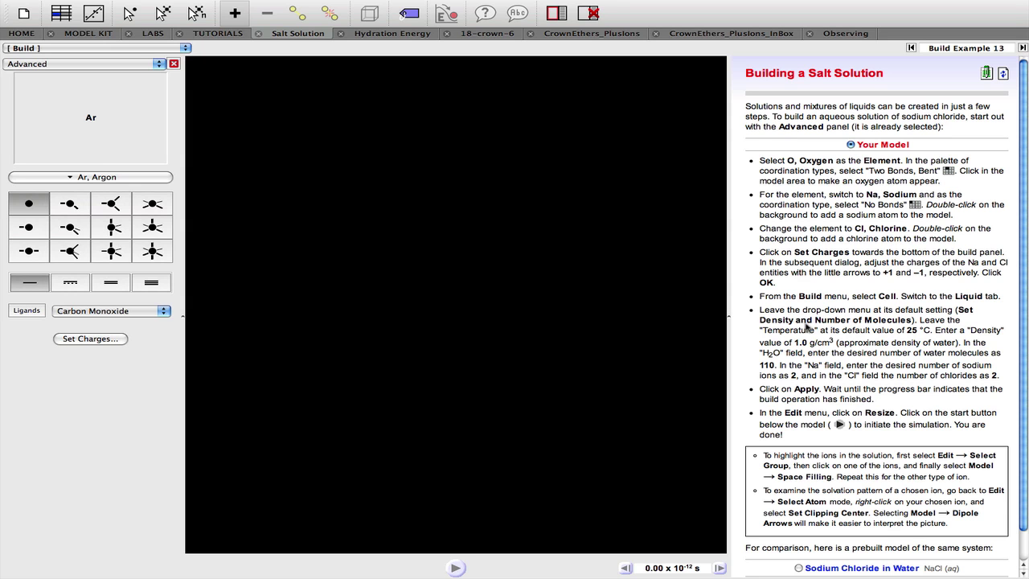
scroll(808, 327, "down", 1)
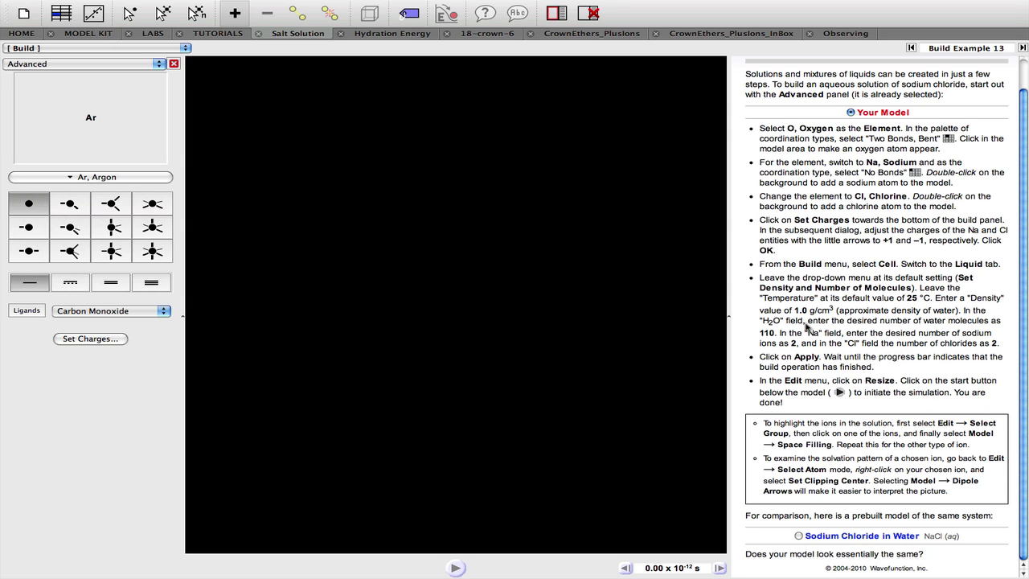
scroll(808, 327, "up", 1)
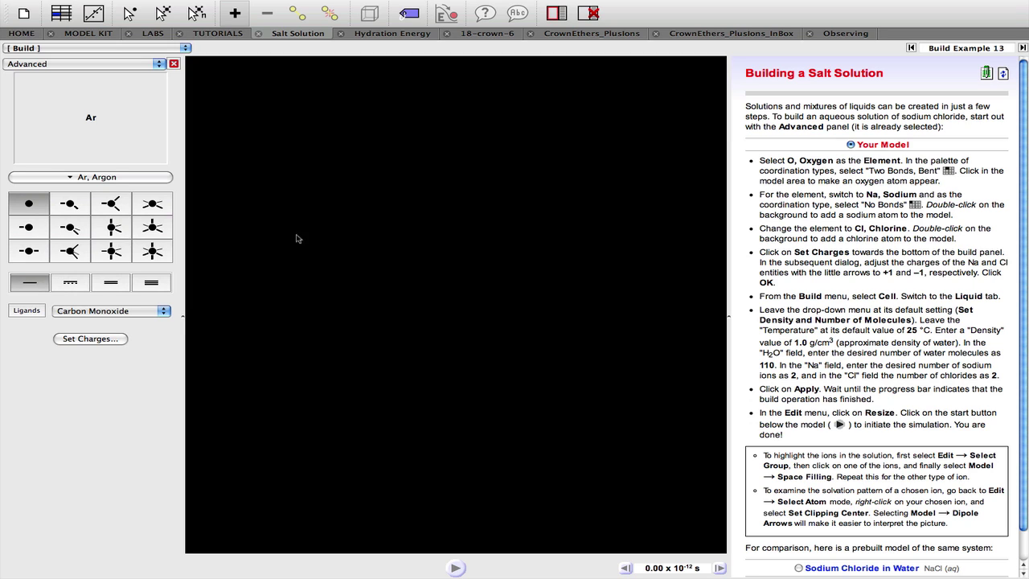
- Place an oxygen atom with Two Bonds, Bent in the model area and rotate it
left_click(91, 179)
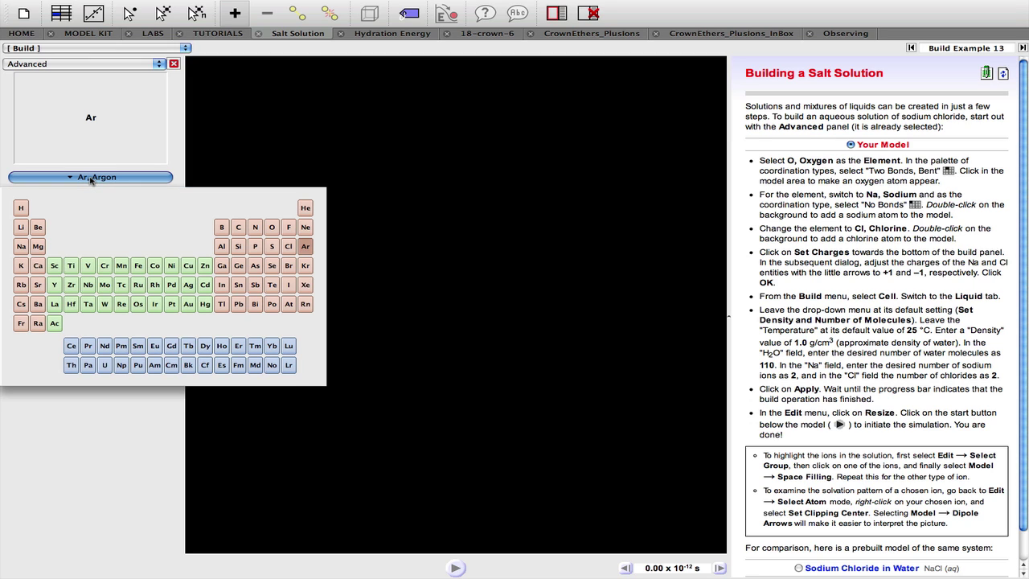
left_click(272, 226)
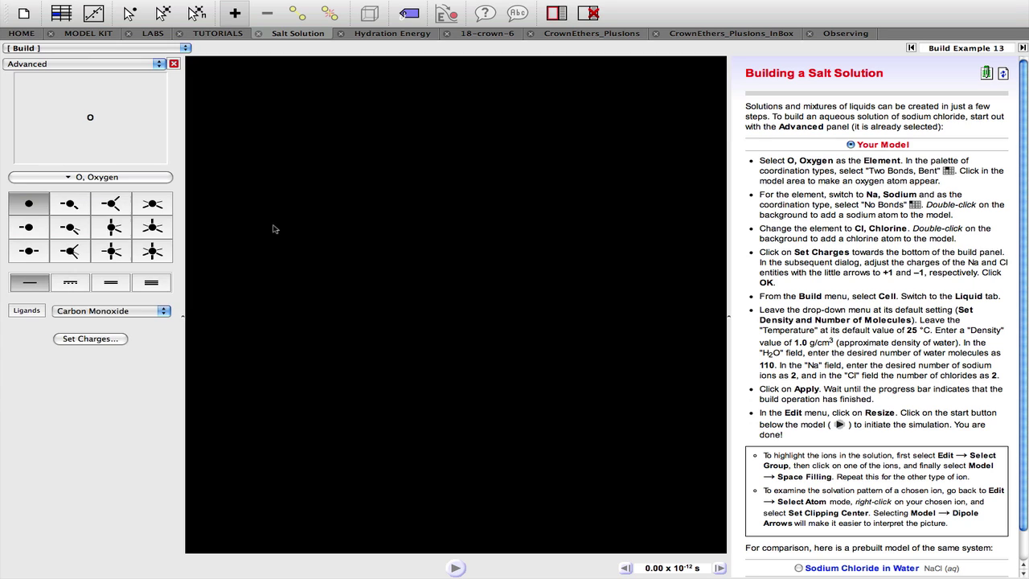
left_click(70, 205)
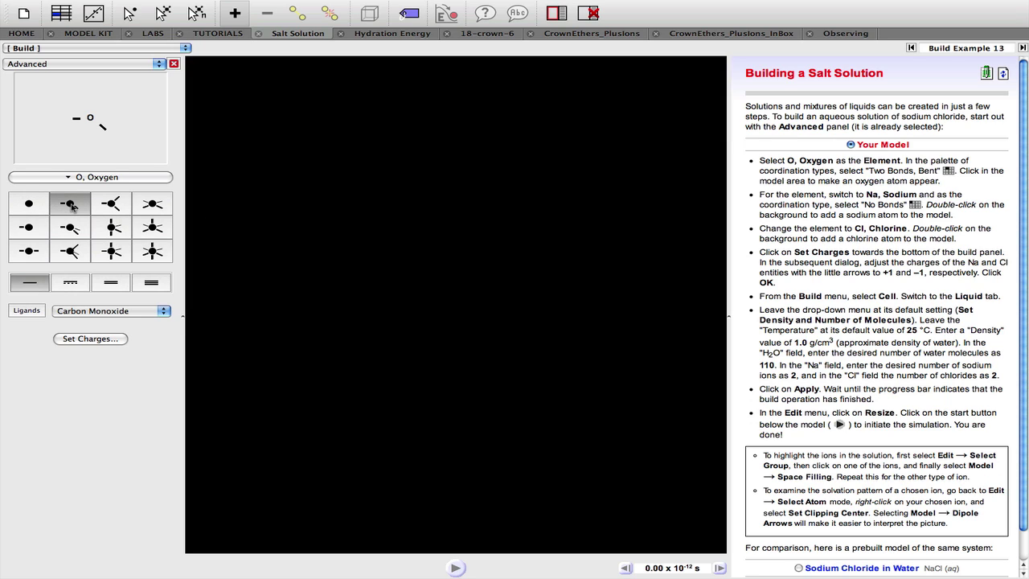
left_click(432, 169)
left_click_drag(492, 257, 373, 246)
scroll(636, 351, "up", 10)
scroll(636, 350, "down", 5)
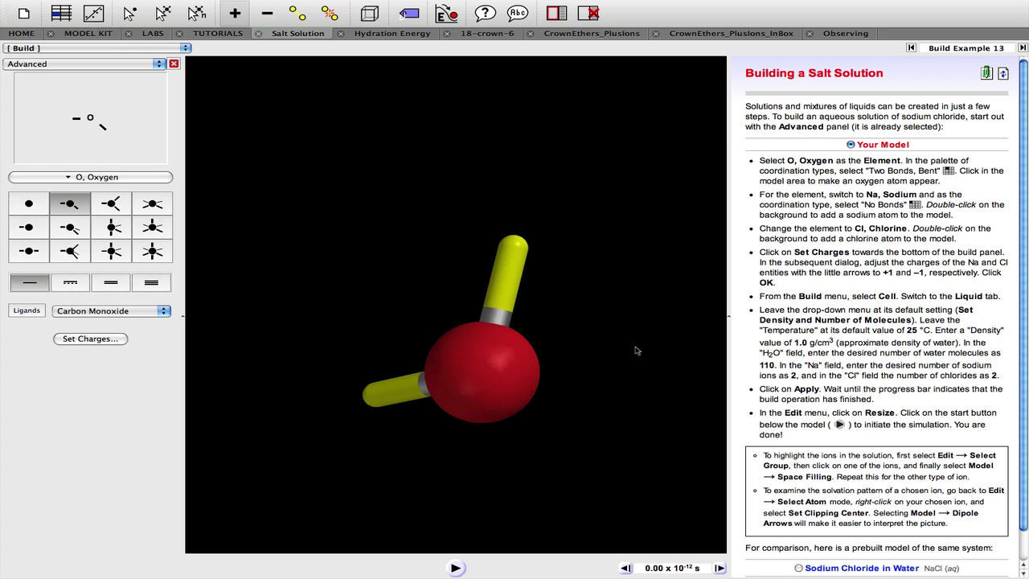
left_click_drag(637, 350, 517, 204)
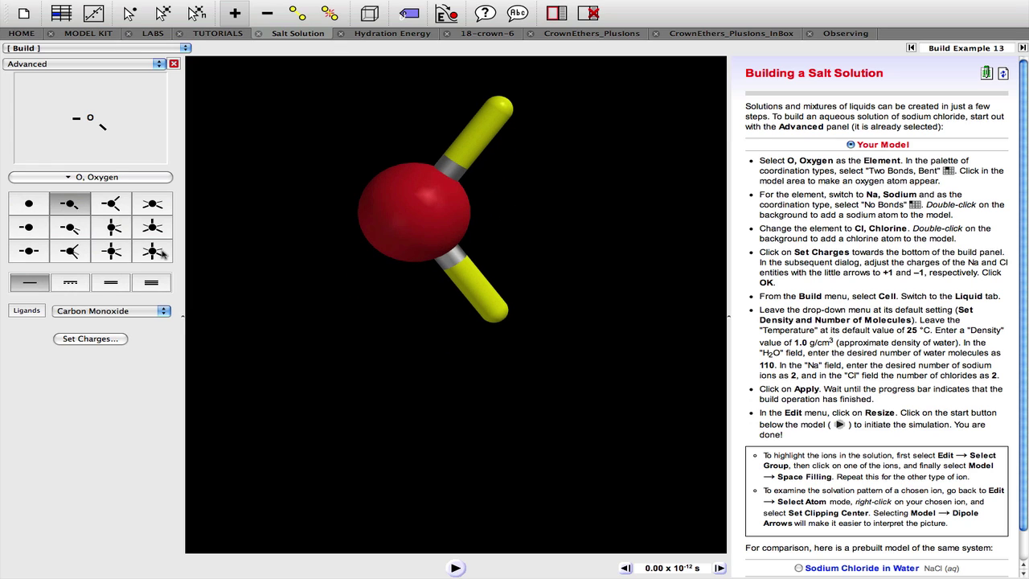
- Add an unbonded Na atom beside the water molecule
left_click(28, 204)
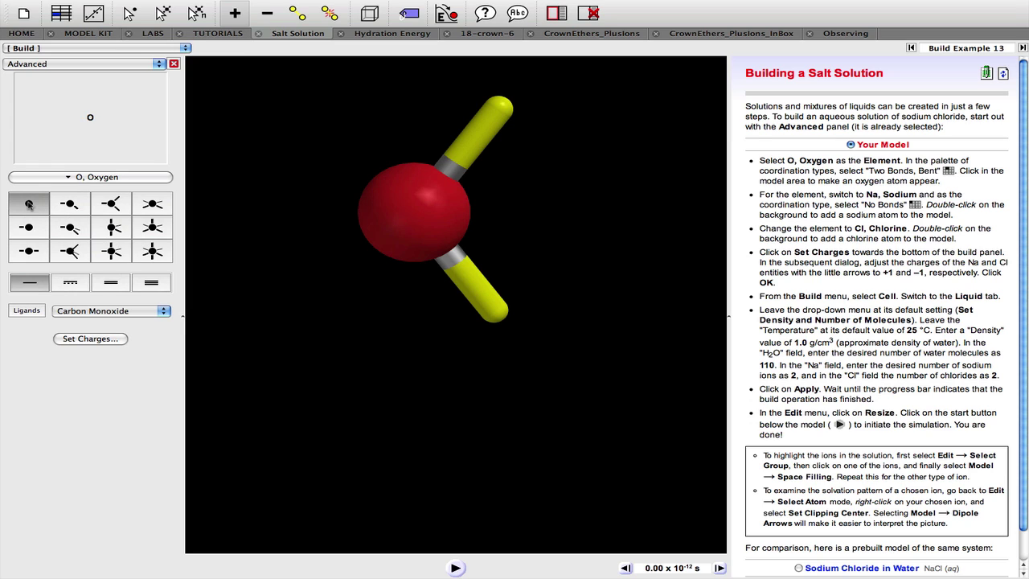
left_click(91, 178)
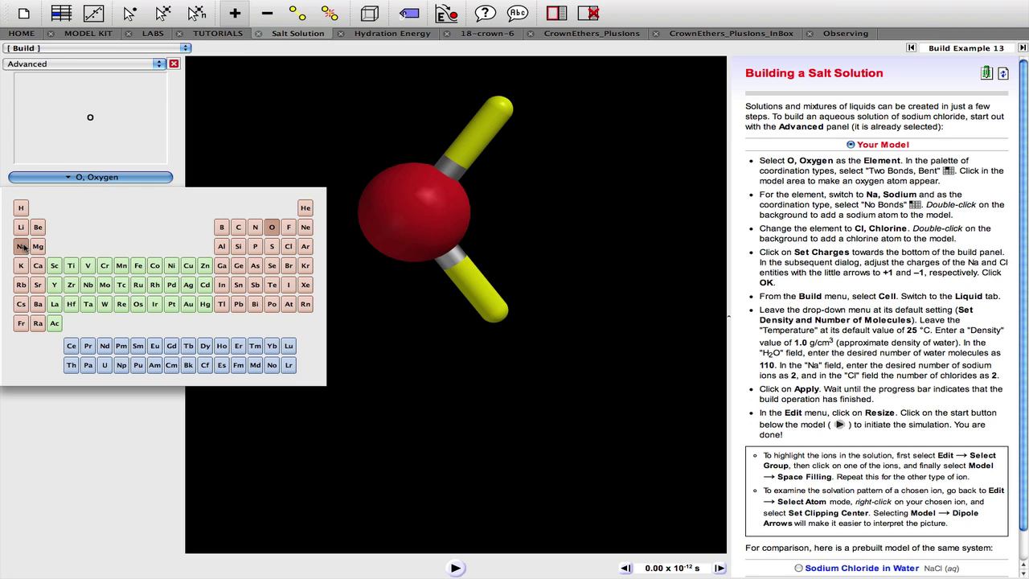
left_click(20, 246)
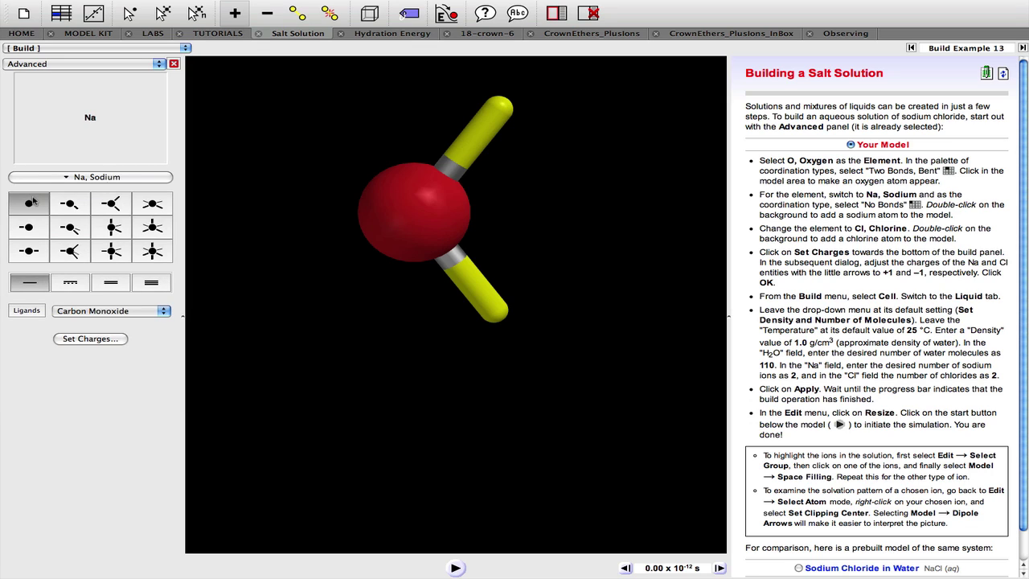
double_click(294, 366)
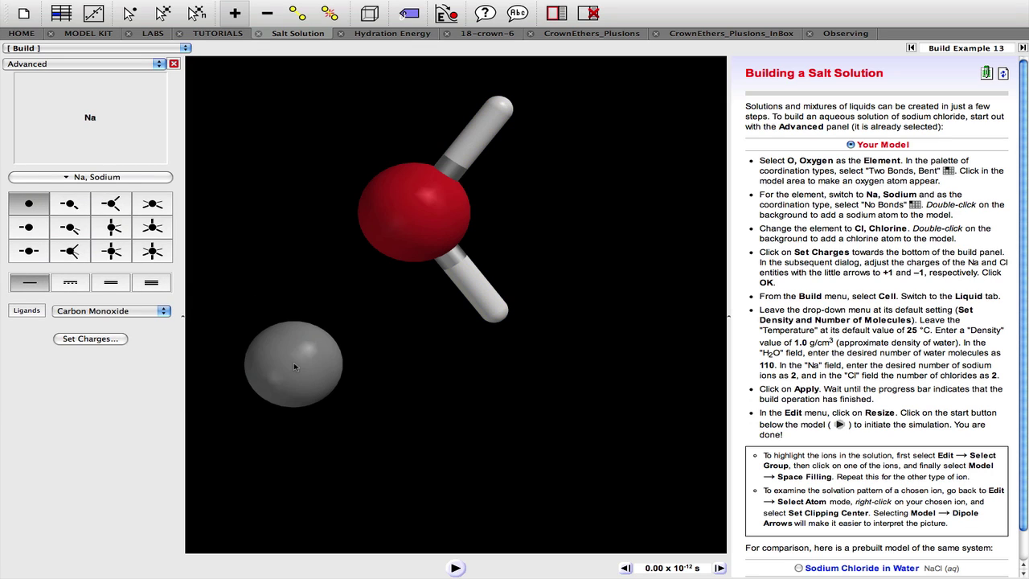
- Set the sodium atom's charge to +1 in Set Charges
left_click(91, 339)
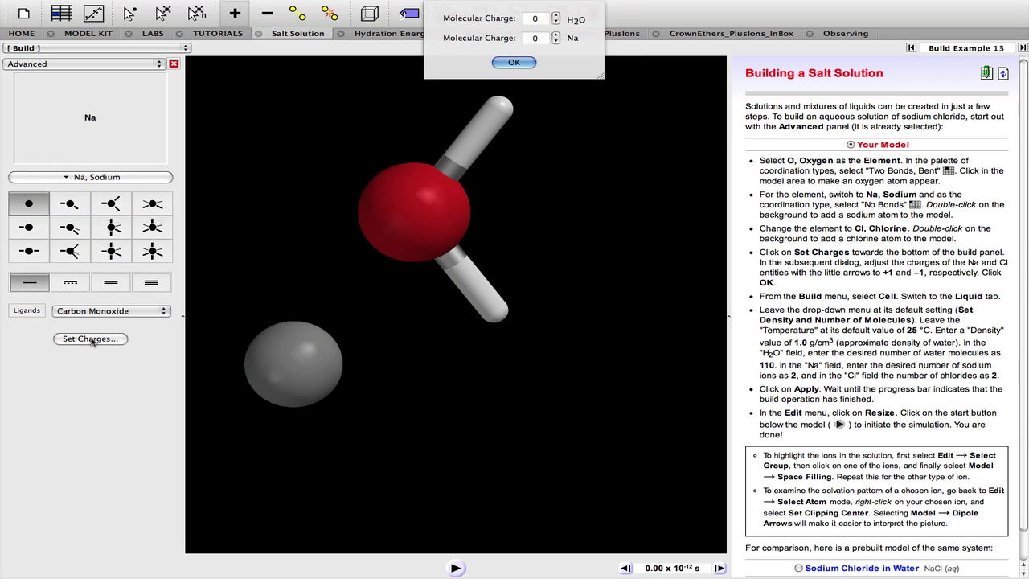
left_click(555, 35)
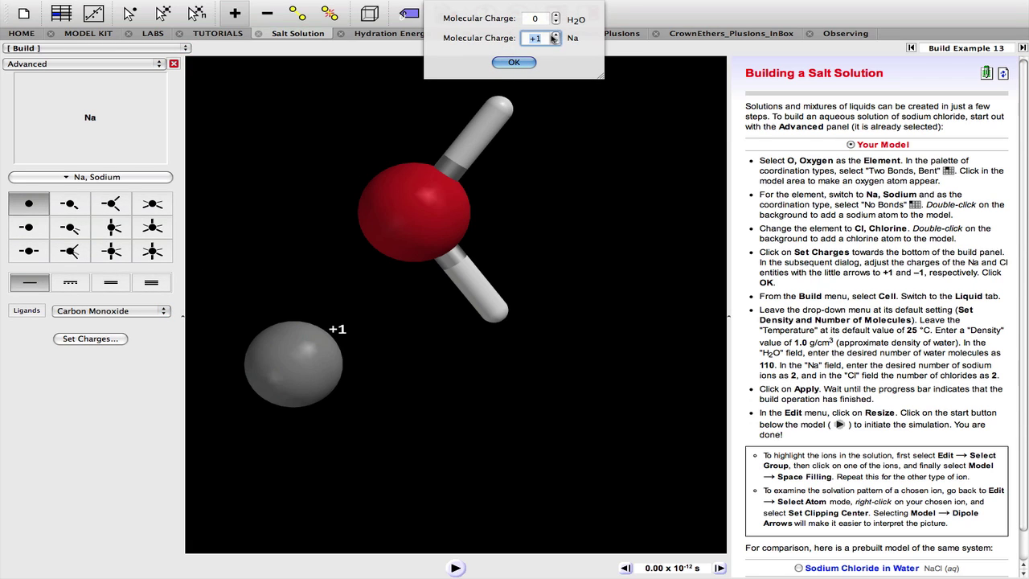
left_click(514, 61)
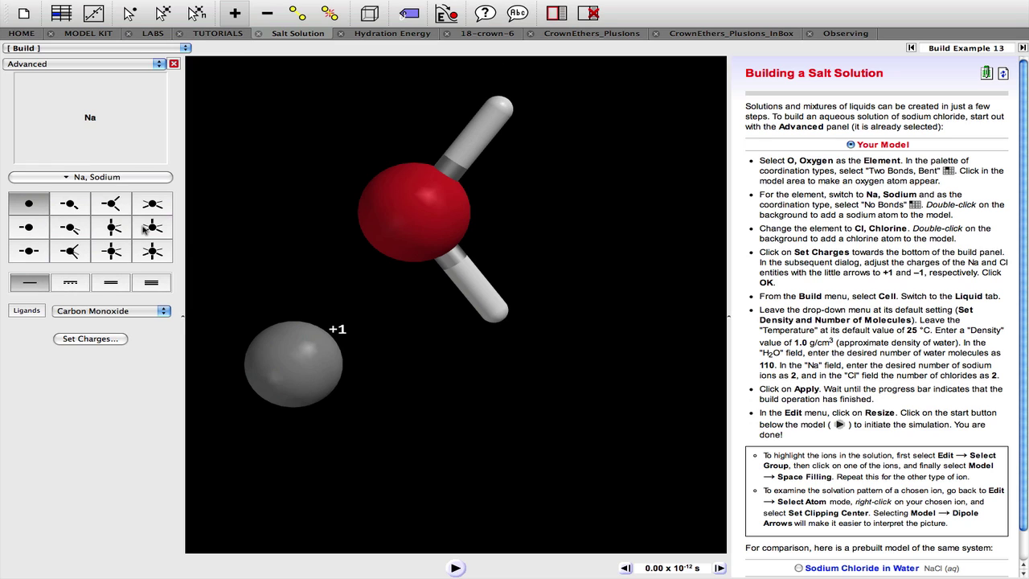
- Add an unbonded Cl atom to the model area
left_click(95, 178)
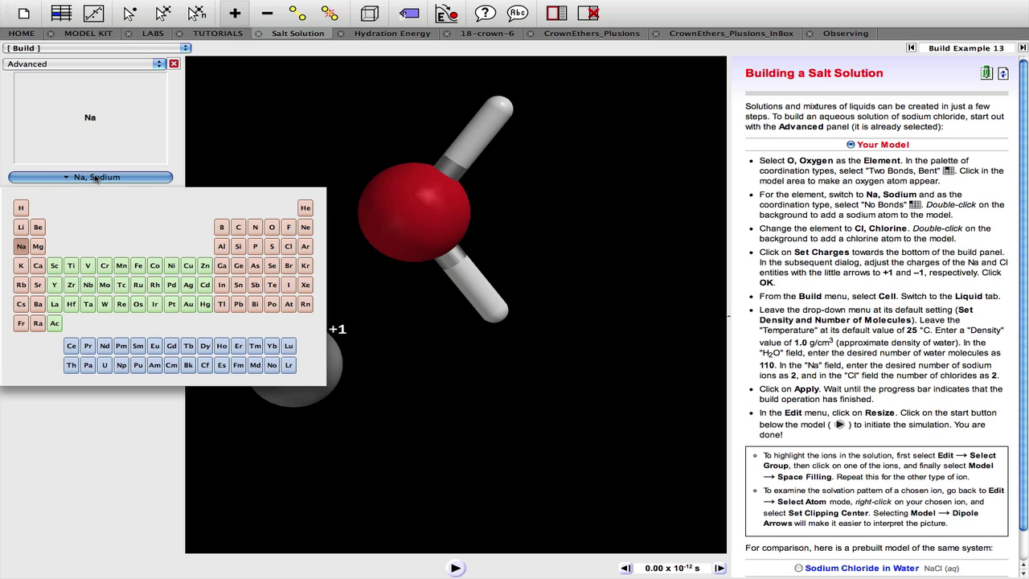
left_click(287, 250)
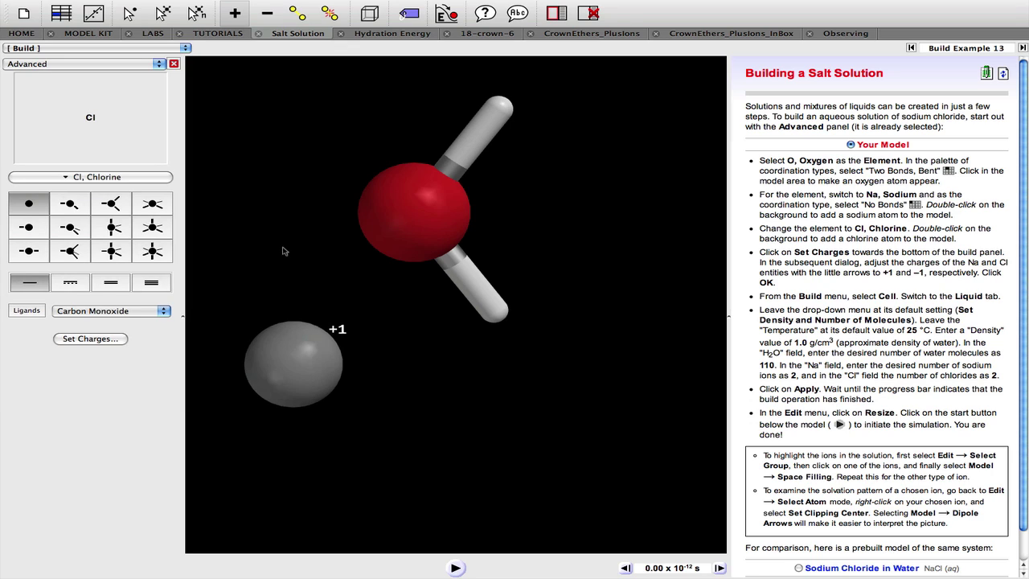
double_click(546, 432)
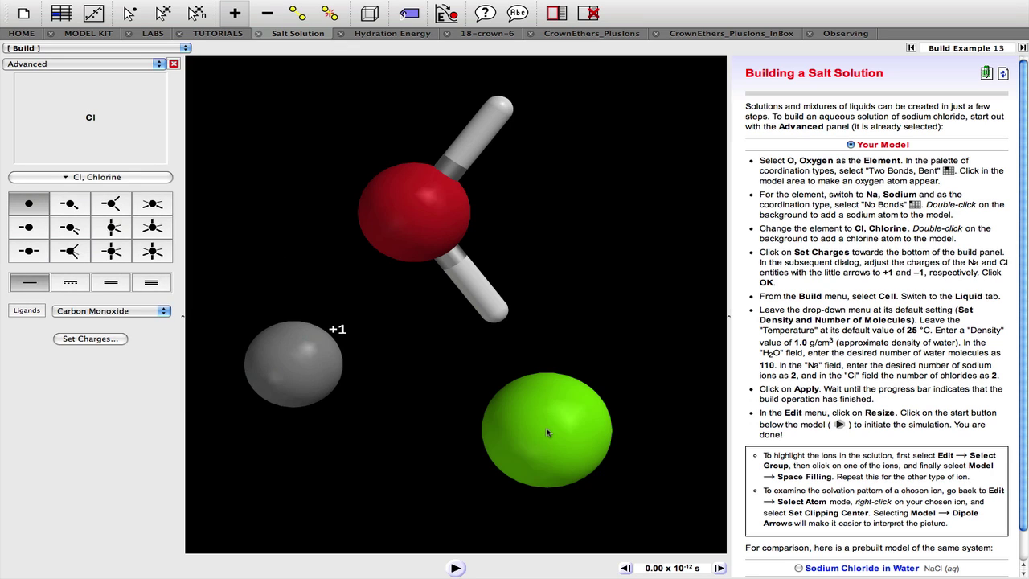
- Set the chlorine atom's charge to -1 in Set Charges
left_click(105, 341)
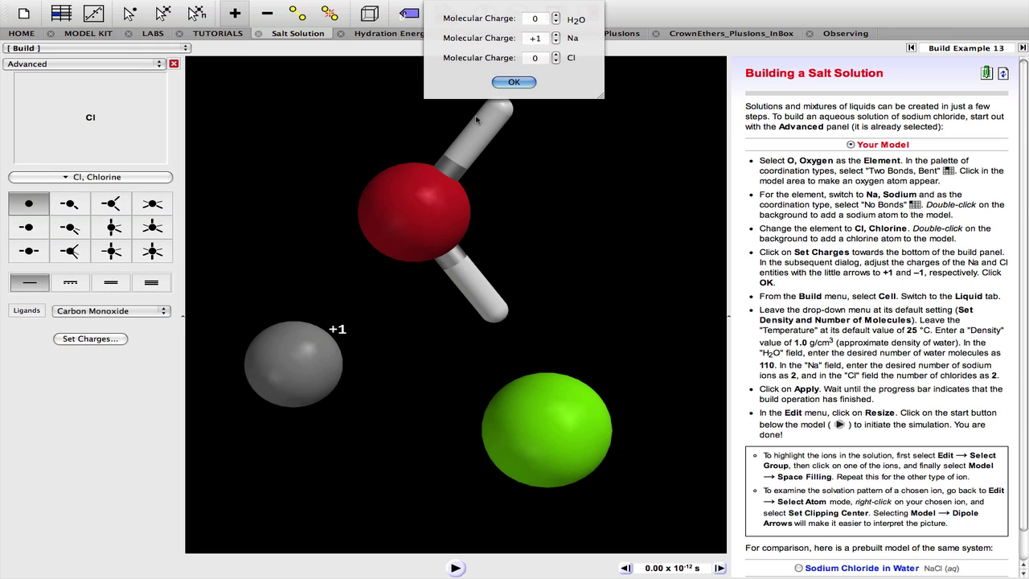
left_click(555, 62)
left_click(516, 82)
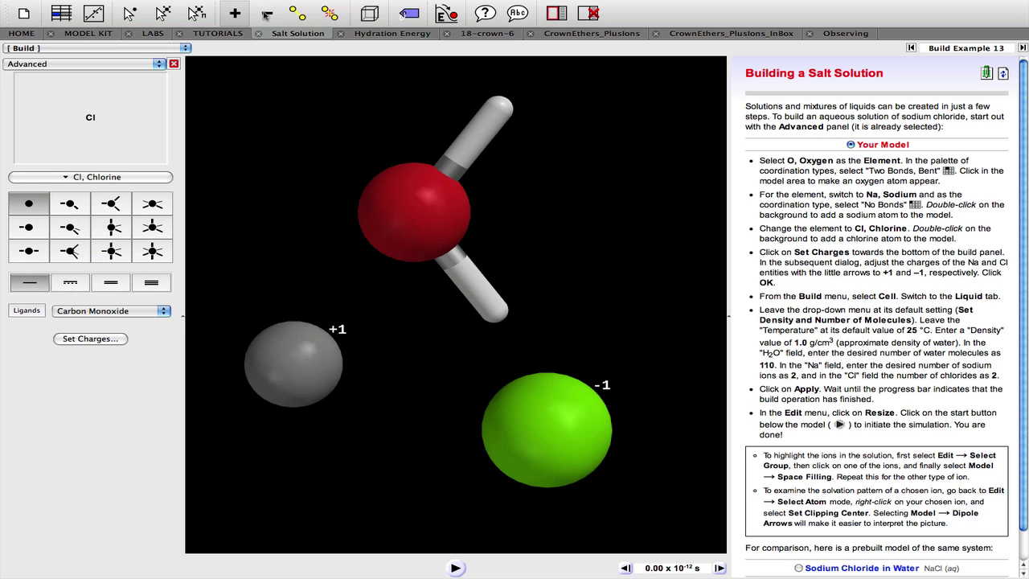
- Make the Build > Cell a Liquid cell with density 1.04 g/cm³
left_click(369, 14)
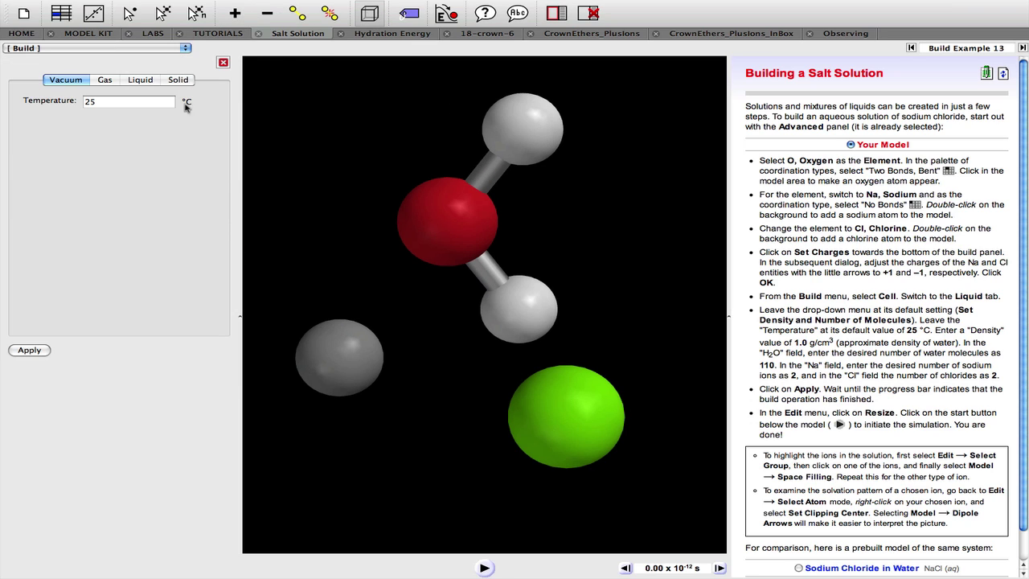
left_click(142, 81)
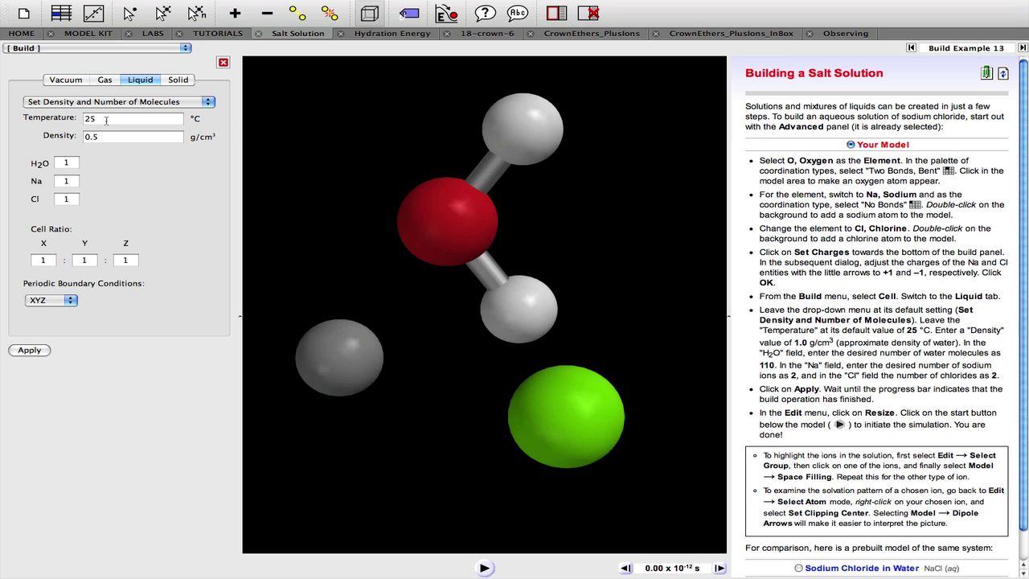
left_click_drag(108, 137, 82, 139)
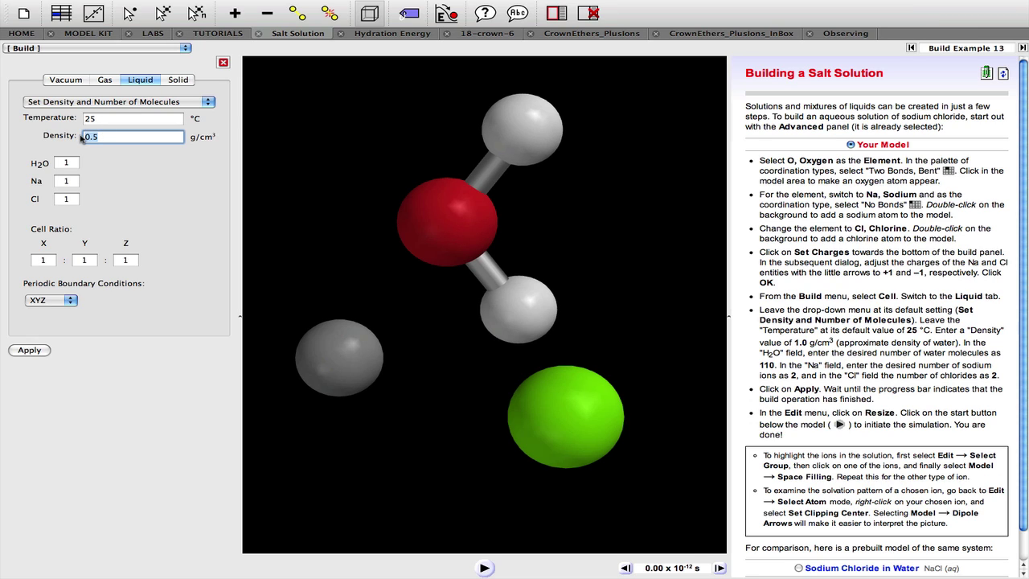
type("1.04")
- Set the cell contents to 110 H2O, 2 Na and 2 Cl
left_click(66, 163)
type("110")
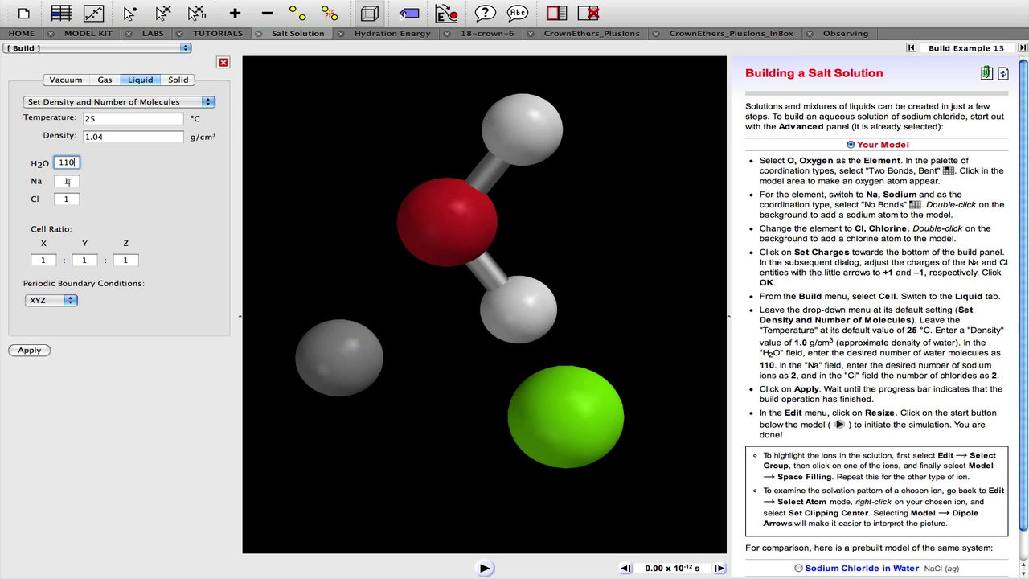
left_click(63, 181)
type("2")
left_click(63, 199)
type("2")
- Apply the liquid-cell settings and let the box build to 1.0400 g/cm³
left_click(30, 351)
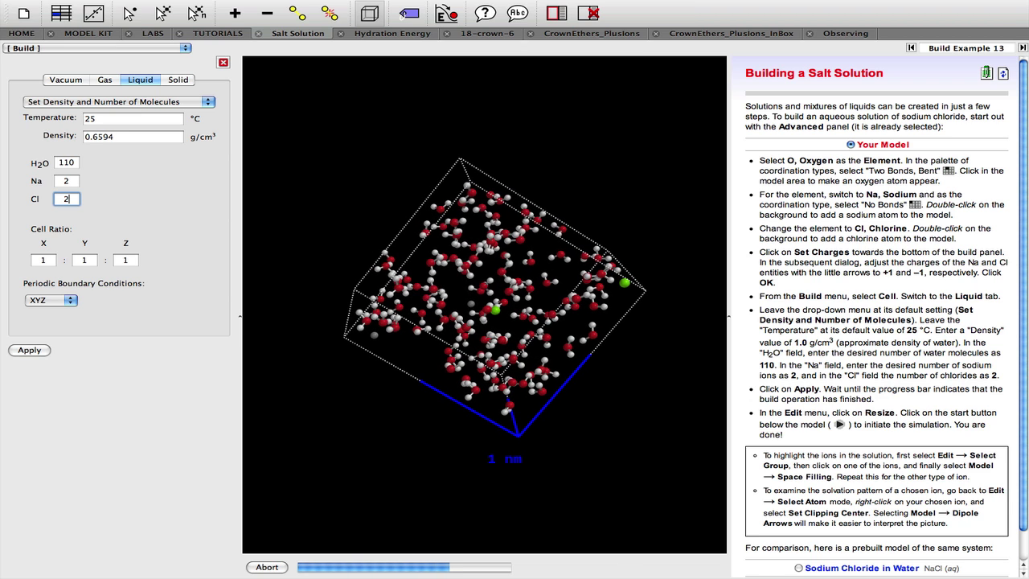
key("super+Tab")
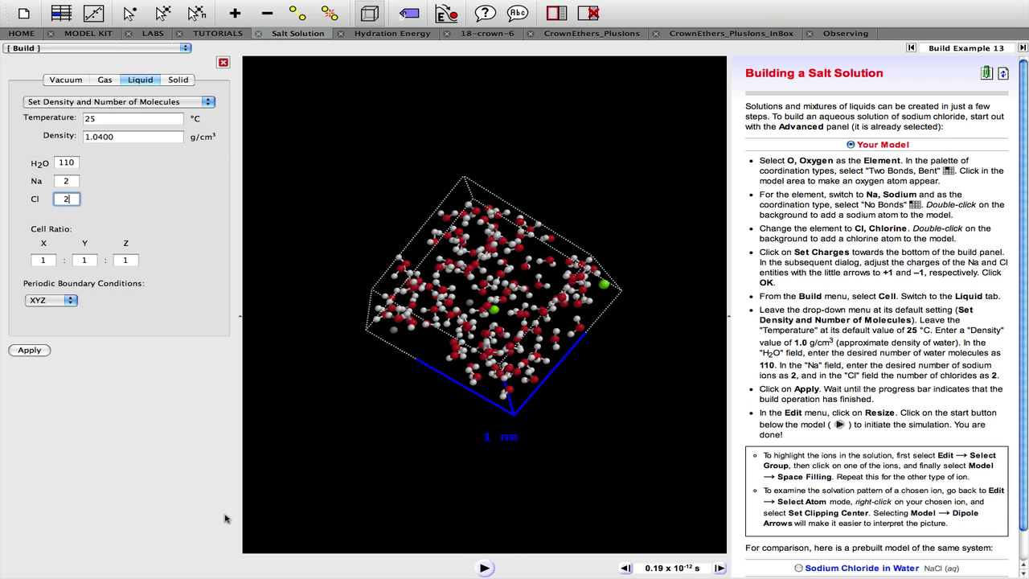
- Rotate and zoom the box, run the simulation, and pause it at 0.52 × 10⁻¹² s
left_click_drag(647, 470, 566, 455)
scroll(567, 457, "up", 3)
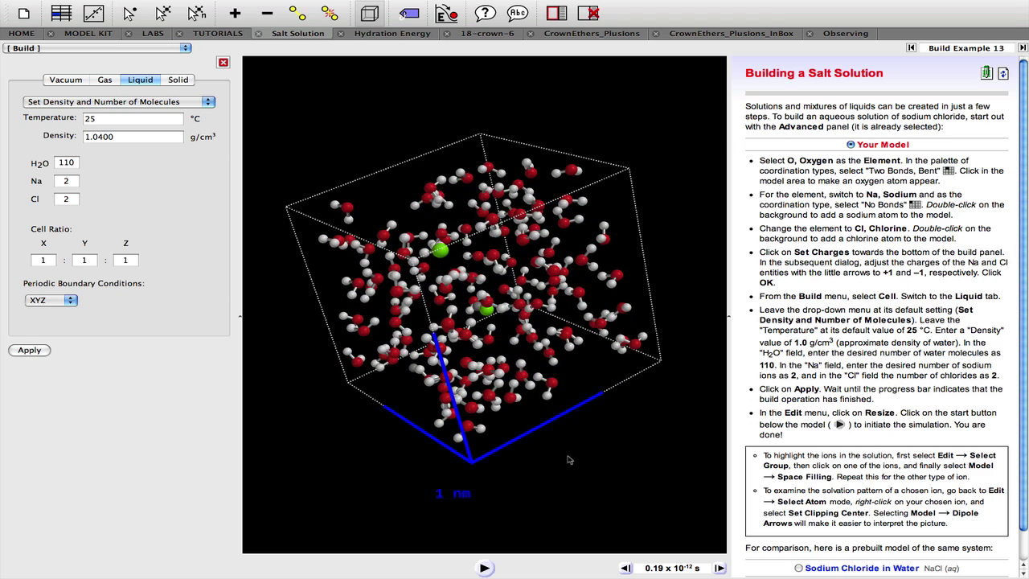
left_click_drag(603, 486, 538, 502)
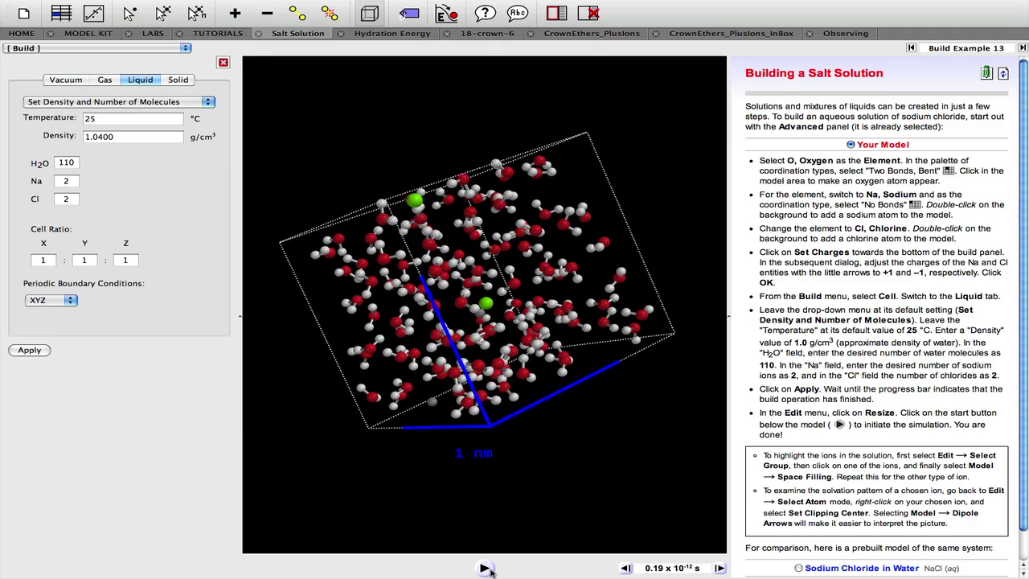
left_click(485, 568)
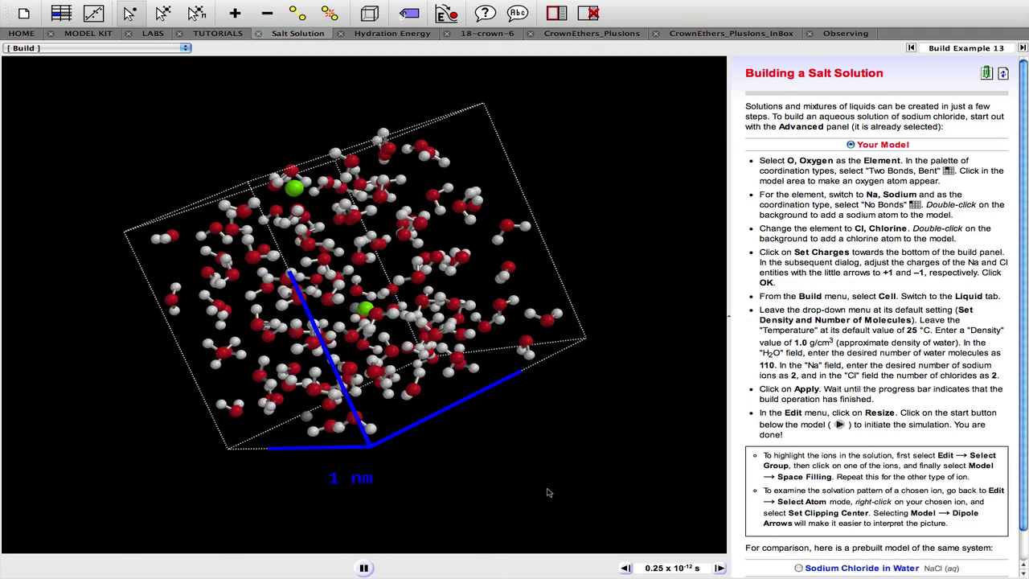
left_click_drag(547, 493, 486, 481)
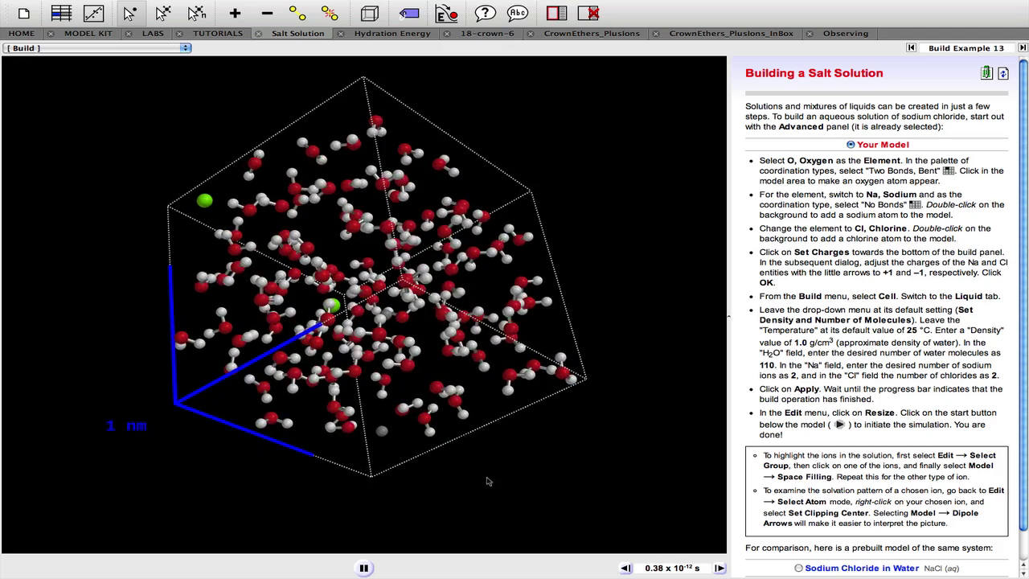
left_click(363, 567)
- Select both chloride ions as a group and draw them Space Filling
left_click_drag(518, 496, 549, 502)
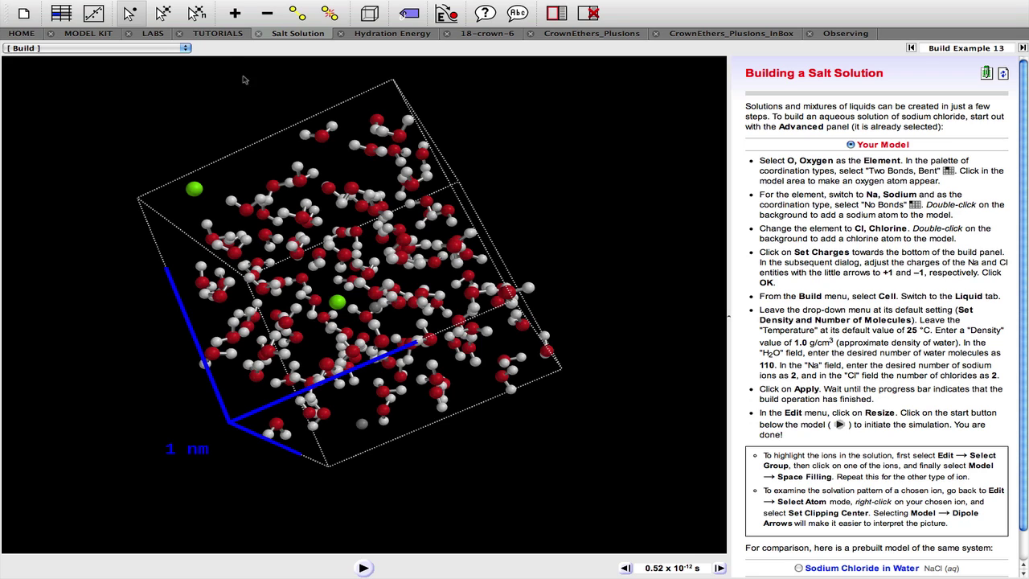
left_click(197, 13)
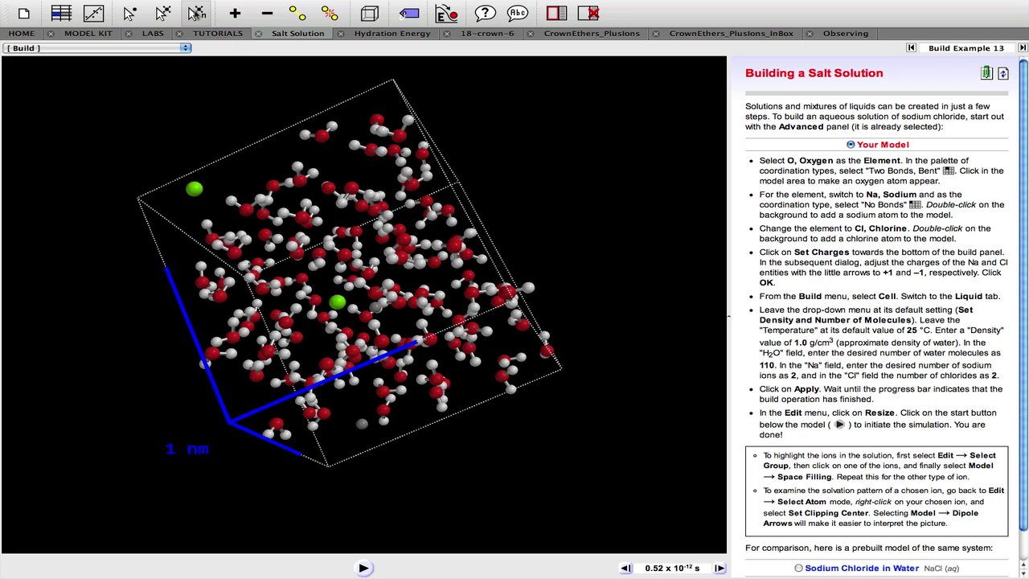
left_click(196, 190)
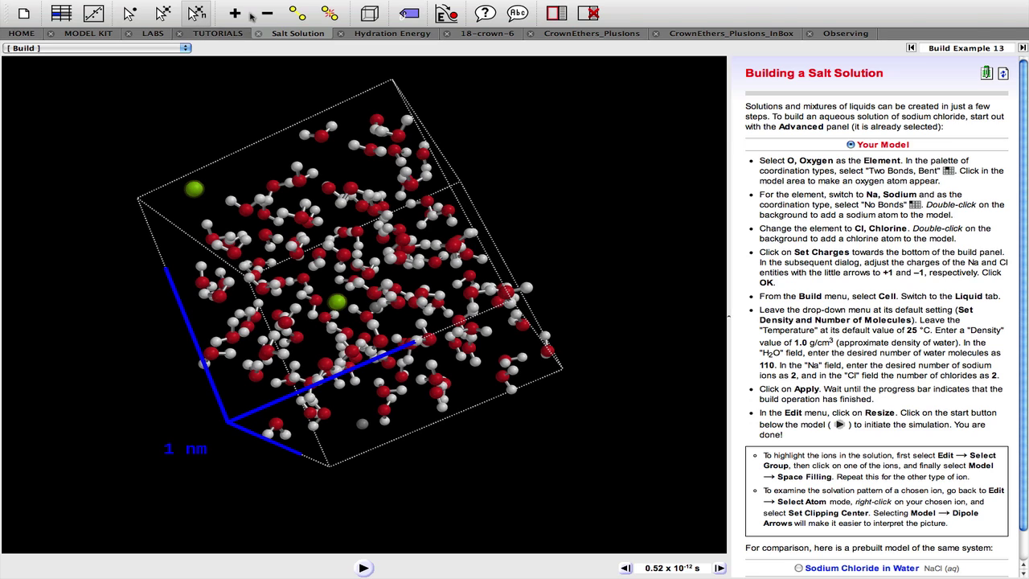
mouse_move(253, 7)
left_click(190, 7)
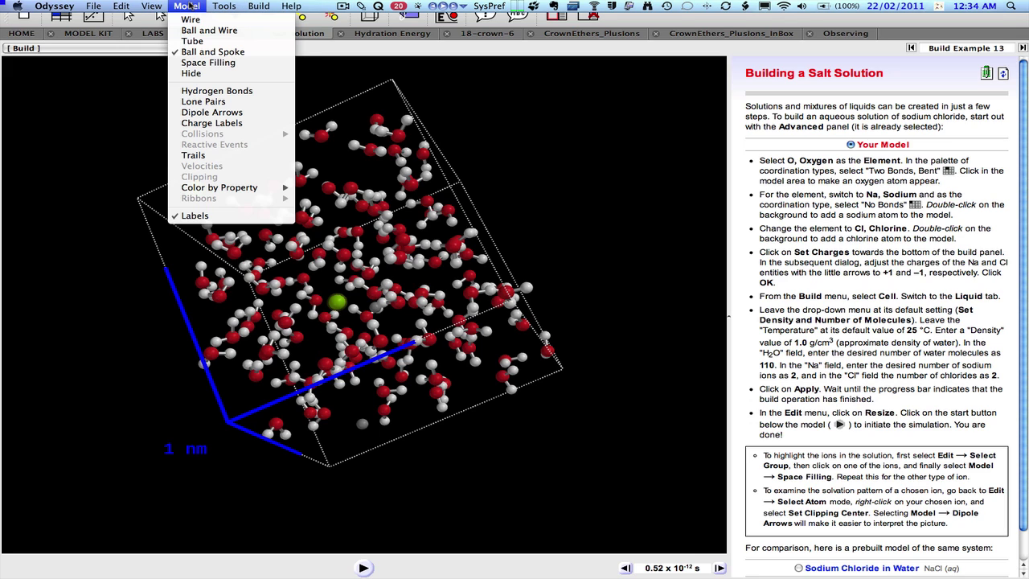
left_click(197, 63)
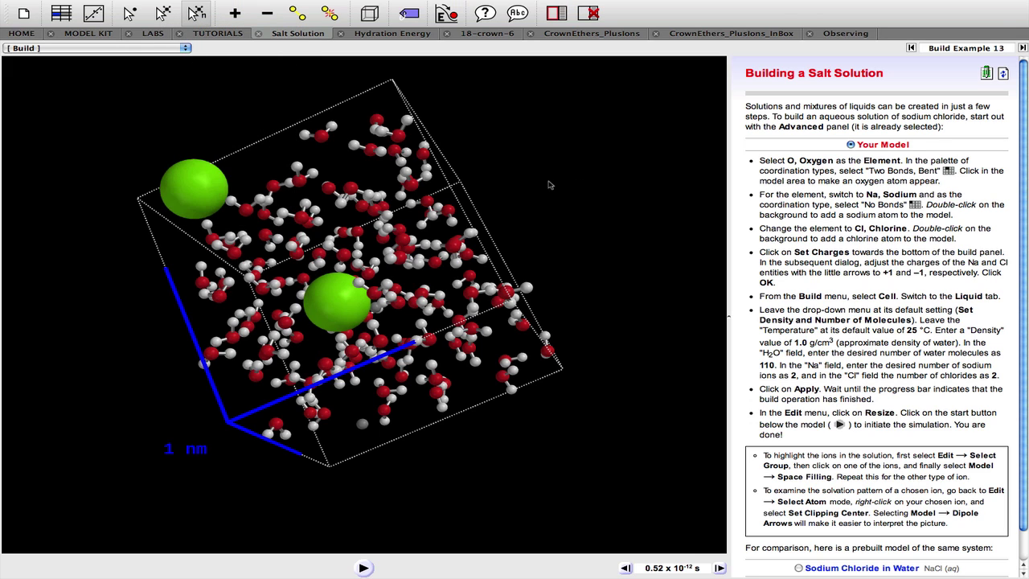
left_click_drag(549, 185, 388, 206)
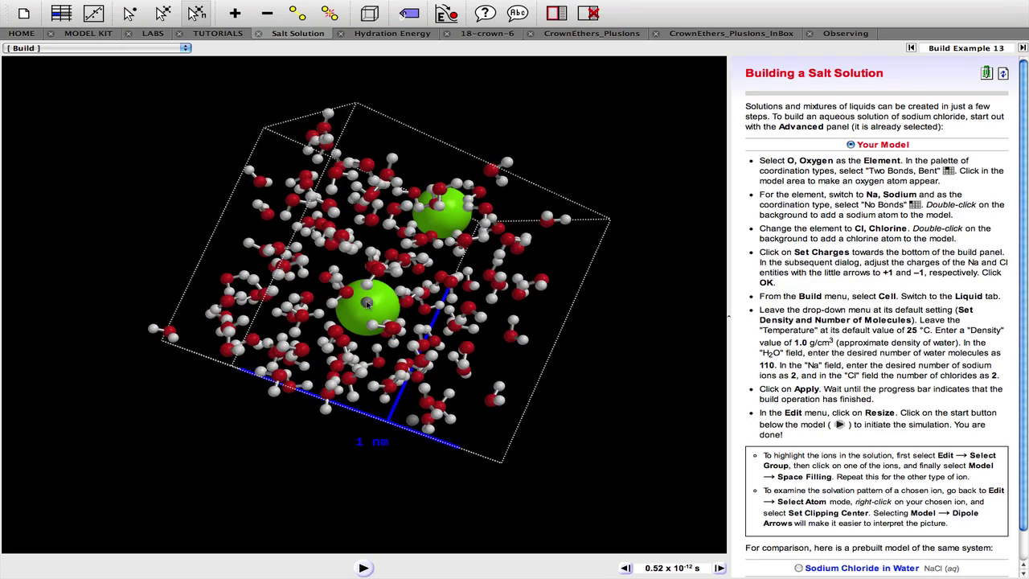
- Select both sodium ions and draw them Space Filling too
left_click(367, 302)
mouse_move(223, 5)
left_click(186, 7)
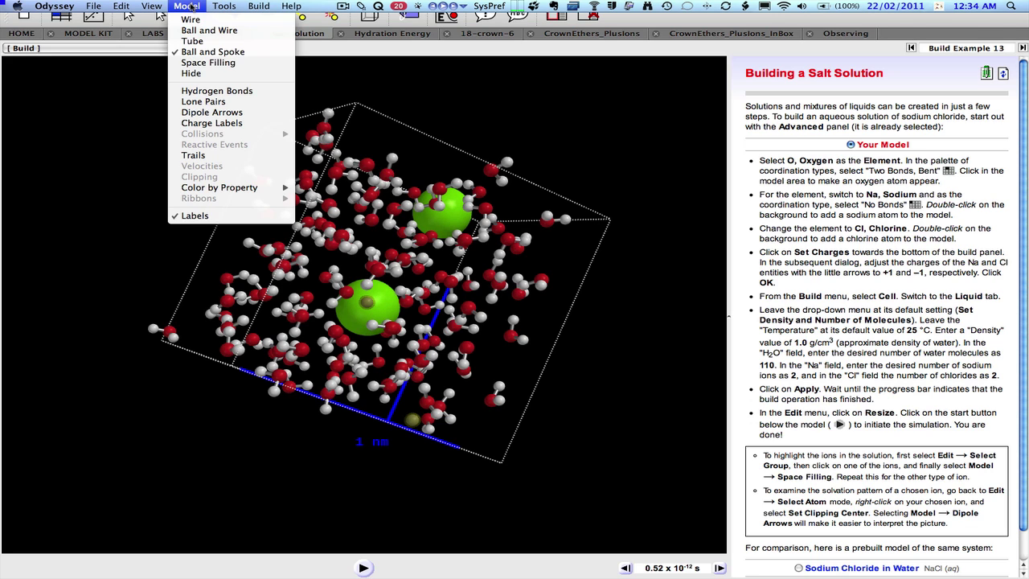
left_click(194, 66)
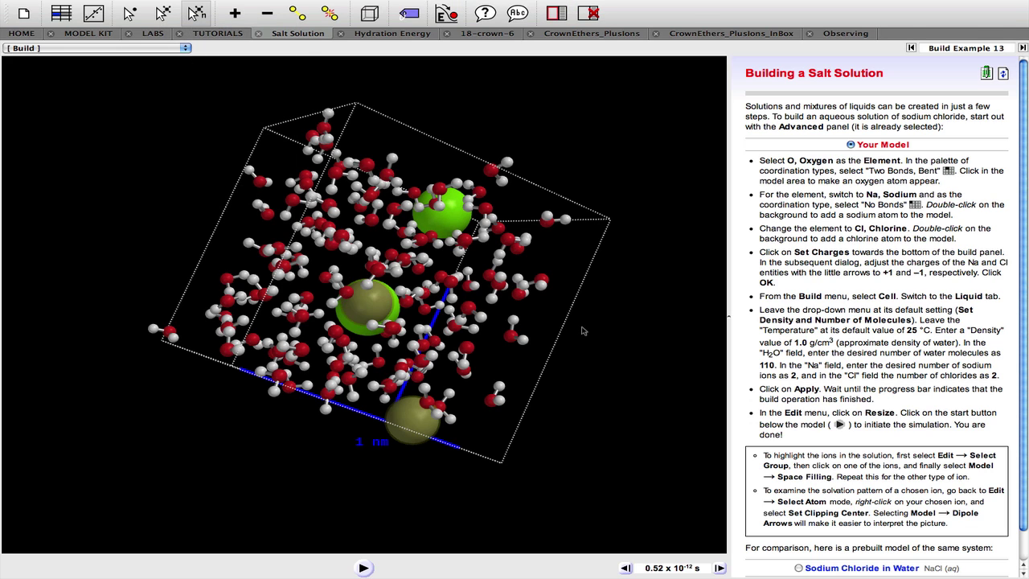
left_click_drag(599, 331, 514, 271)
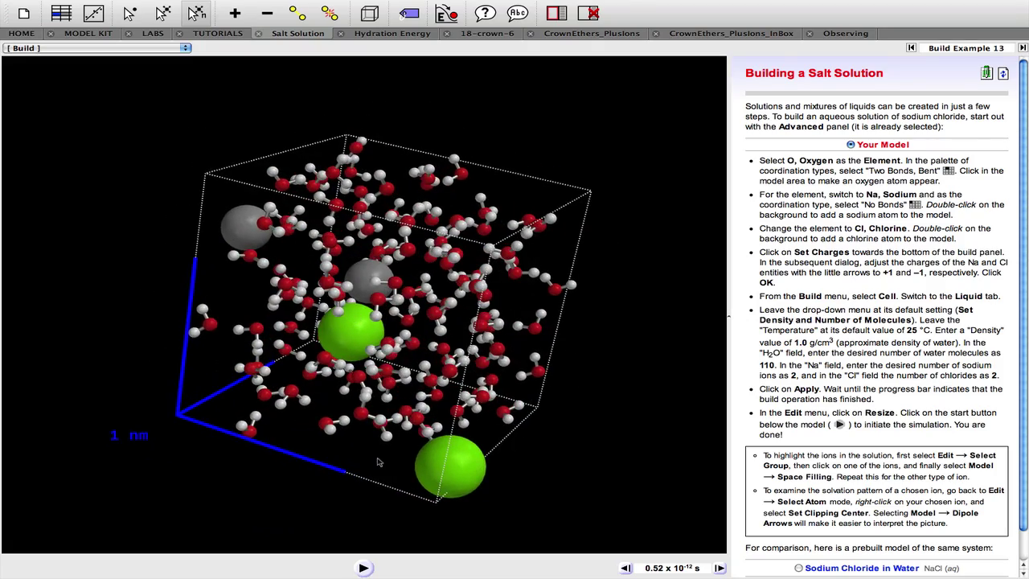
- Resume the simulation past 7 × 10⁻¹² s, turning the box to a front-facing view
left_click(364, 567)
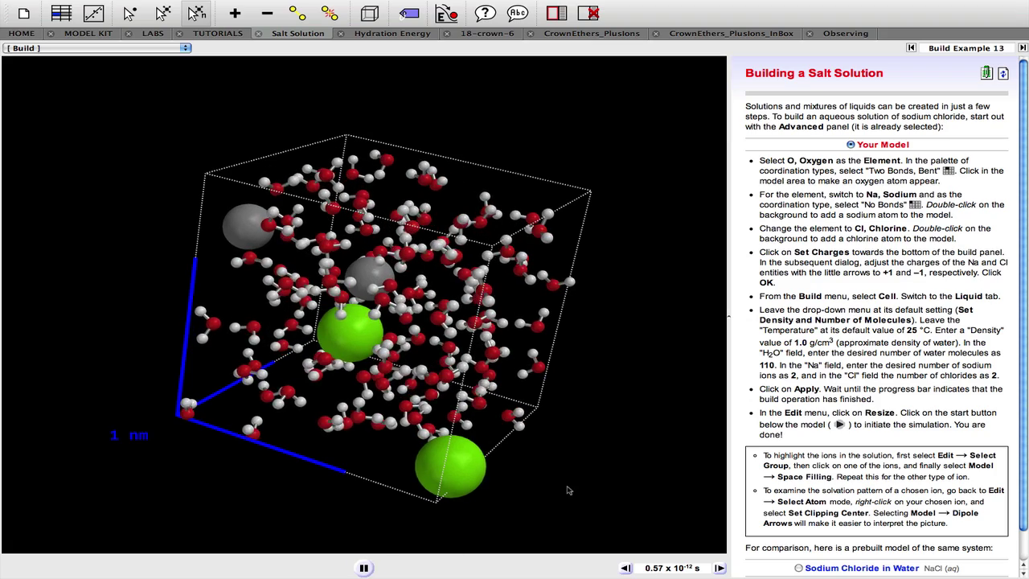
left_click_drag(551, 486, 526, 492)
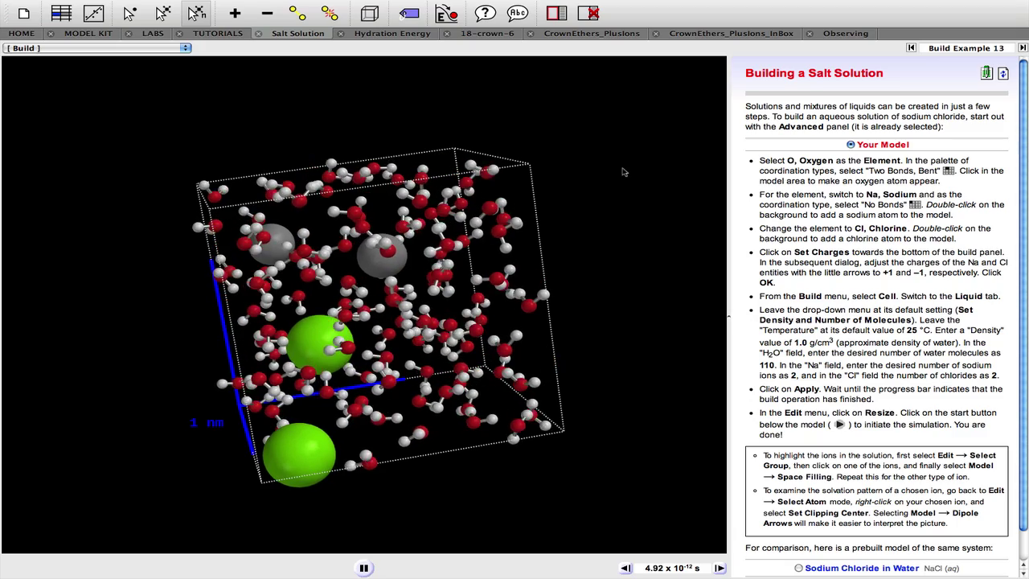
left_click_drag(624, 171, 682, 191)
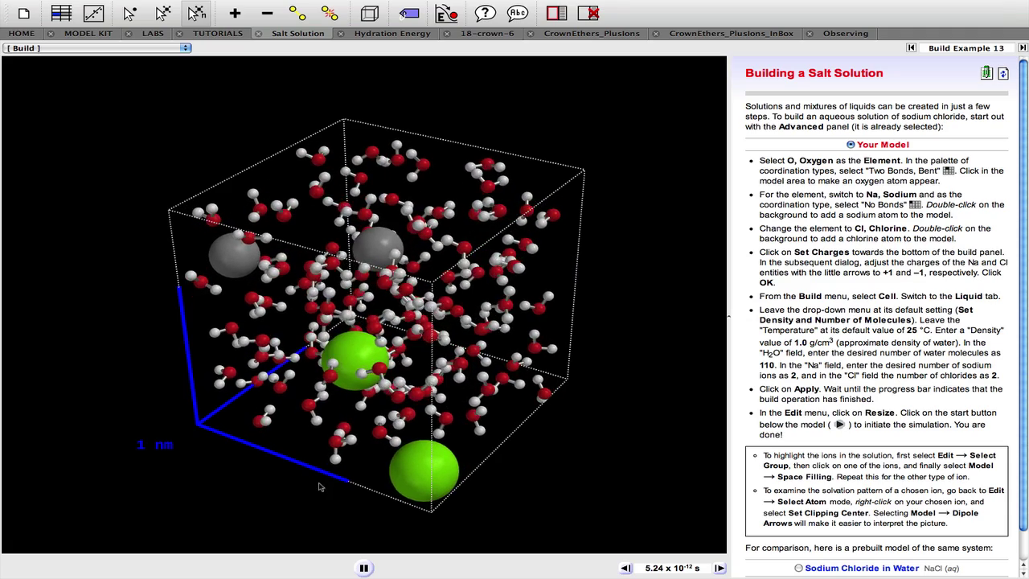
left_click_drag(319, 485, 326, 475)
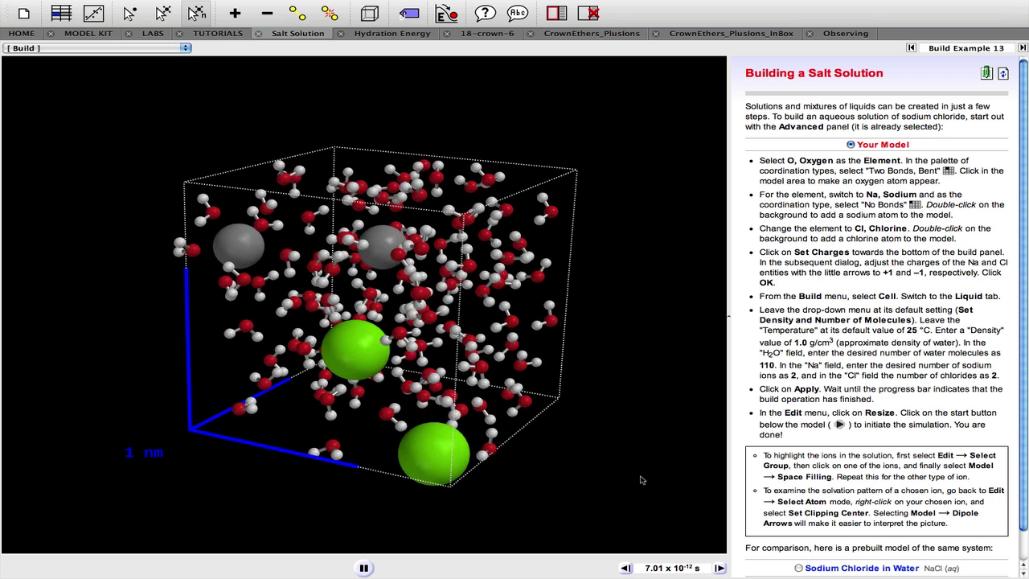
- Pause at 7.12 × 10⁻¹² s and set the clipping center on the sodium ion near the box centre
left_click(364, 566)
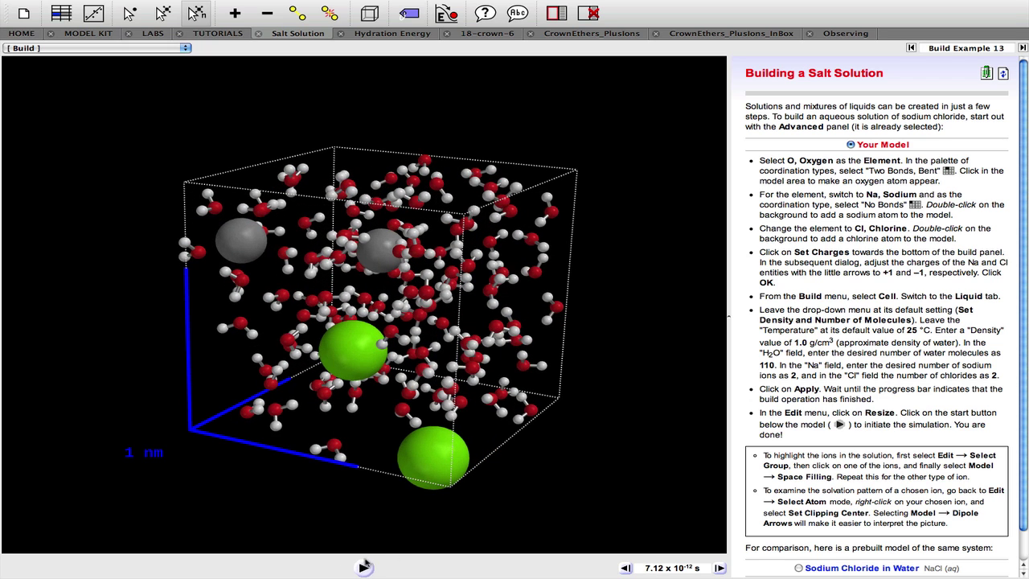
left_click(378, 253)
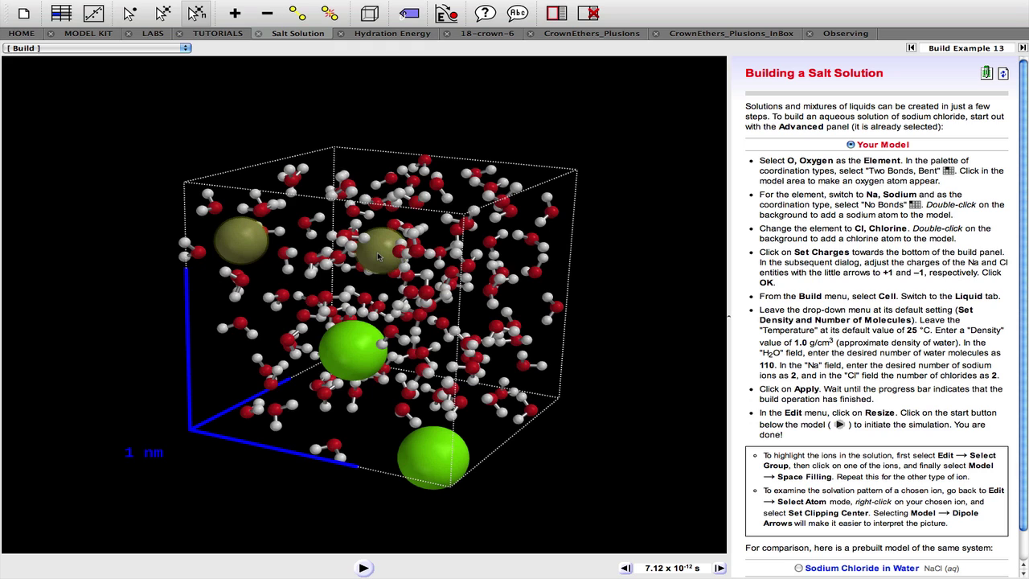
left_click(133, 15)
left_click_drag(143, 88, 146, 97)
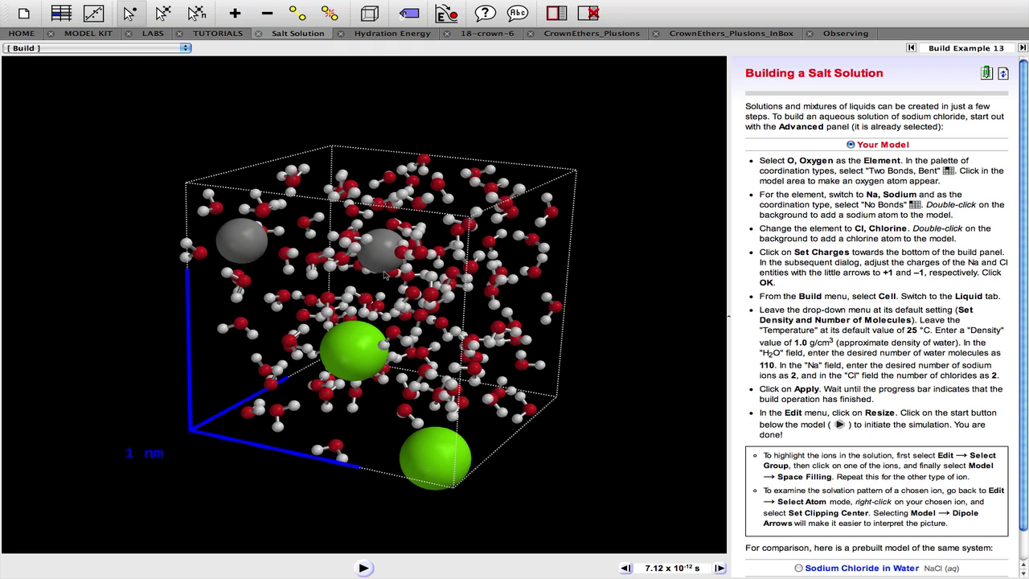
left_click(385, 258)
right_click(386, 259)
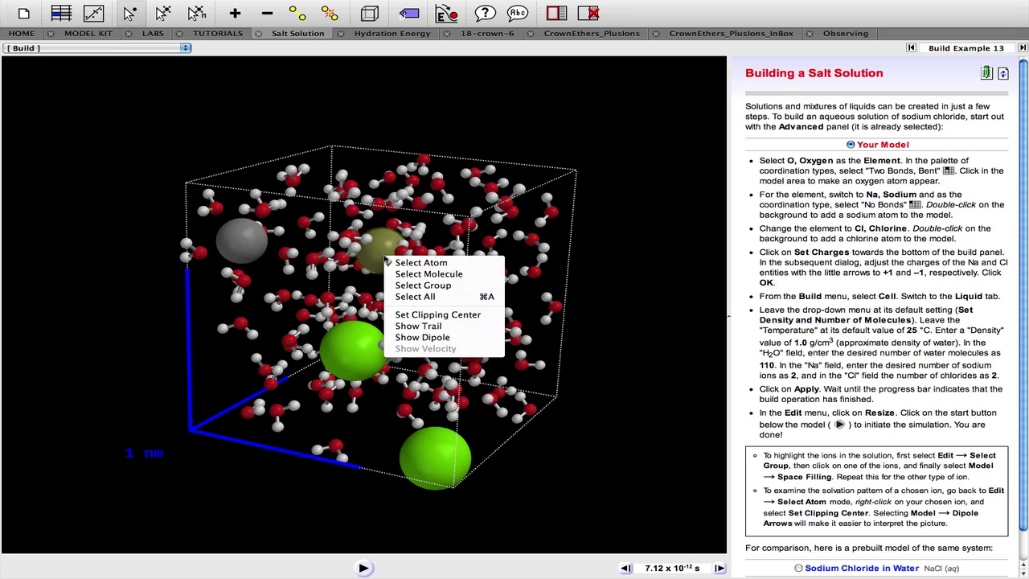
left_click(395, 319)
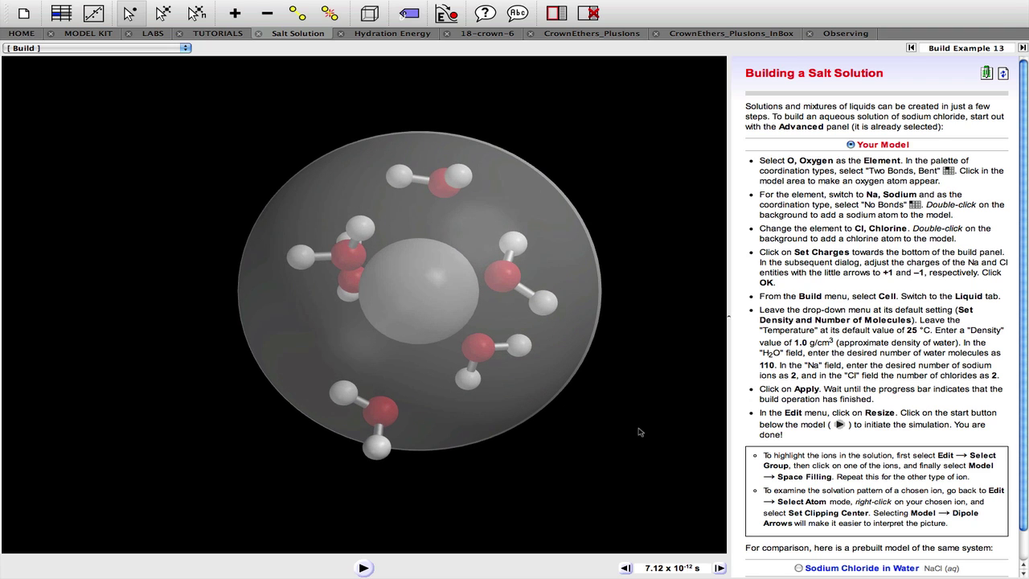
- Recentre the clipped sphere and run the simulation on to 7.44 × 10⁻¹² s, rotating the shell
left_click_drag(641, 432, 527, 406)
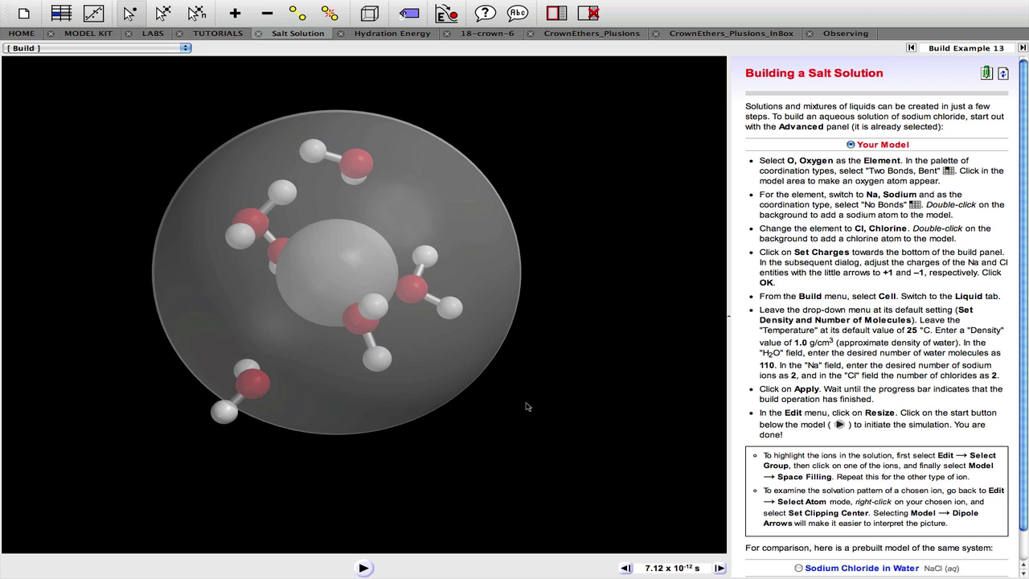
left_click(364, 568)
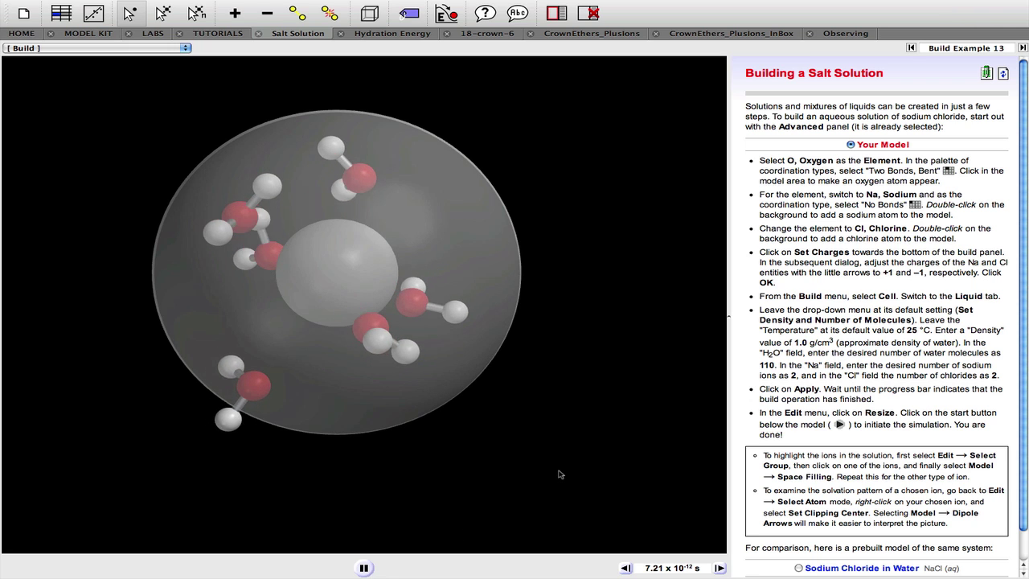
left_click_drag(561, 474, 533, 456)
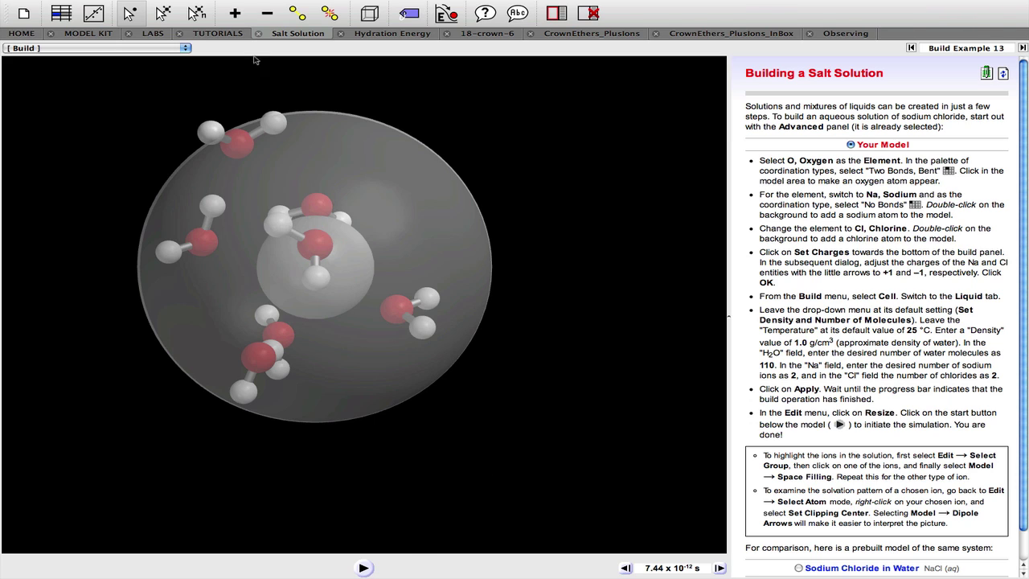
- Switch the waters to Space Filling and rotate the cluster to expose the six-water shell
left_click(187, 5)
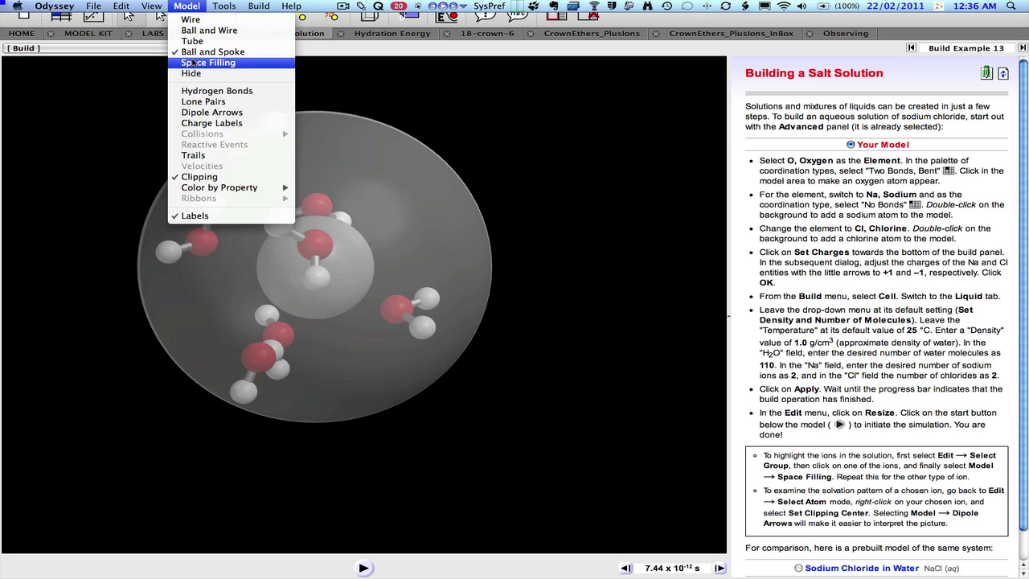
left_click(209, 62)
left_click_drag(591, 196, 377, 482)
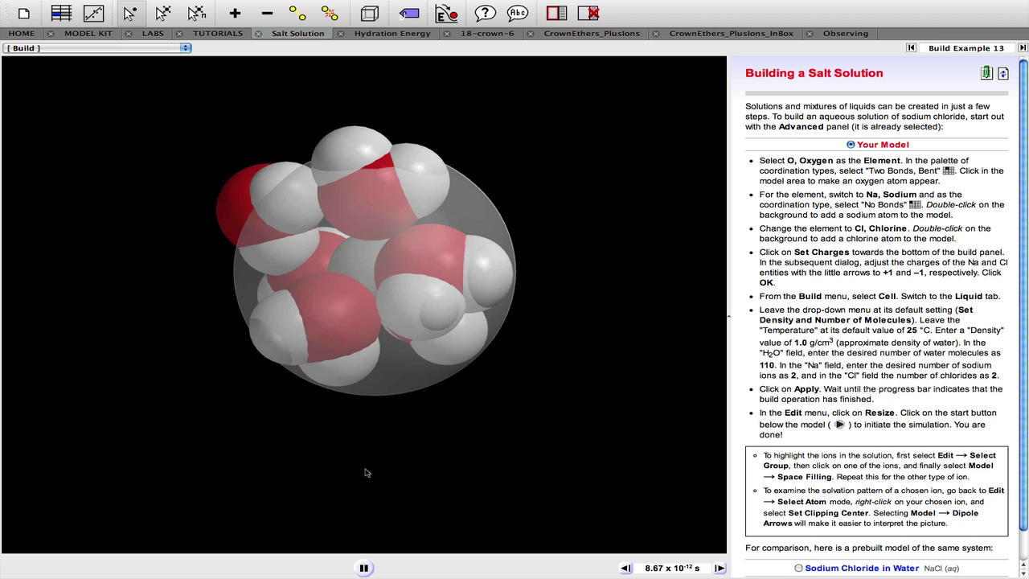
left_click_drag(429, 431, 393, 394)
left_click_drag(333, 434, 328, 444)
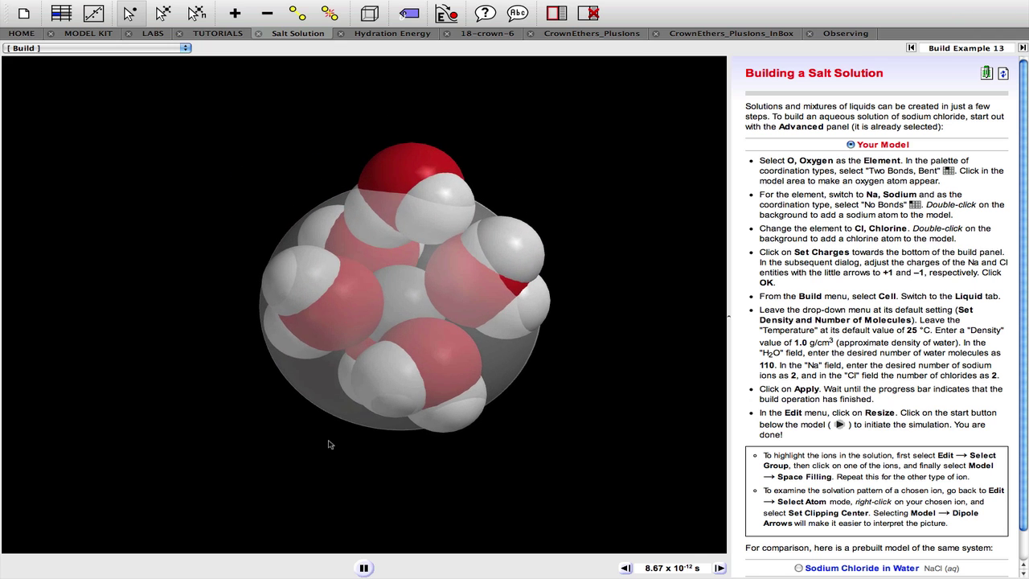